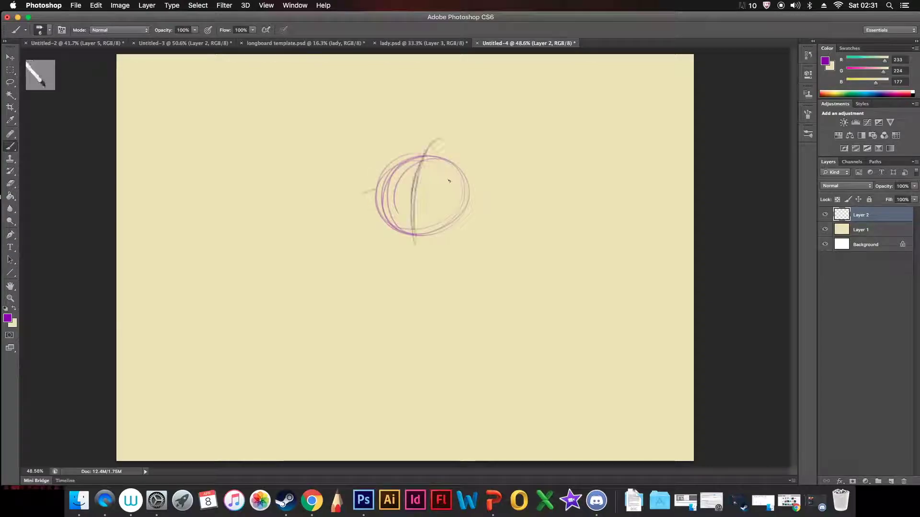
# Sketch the head circle with crossing guide lines and the torso shape in purple
pyautogui.moveTo(407, 229); pyautogui.dragTo(503, 239)
pyautogui.moveTo(505, 249)
pyautogui.mouseDown()
pyautogui.moveTo(440, 264)
pyautogui.moveTo(395, 323)
pyautogui.mouseUp()
pyautogui.moveTo(493, 277); pyautogui.dragTo(489, 329)
pyautogui.moveTo(401, 314); pyautogui.dragTo(488, 326)
pyautogui.moveTo(416, 301)
pyautogui.mouseDown()
pyautogui.moveTo(481, 304)
pyautogui.moveTo(415, 381)
pyautogui.mouseUp()
# Rough in the crouching legs with diagonal lines, then strengthen the torso and hip lines
pyautogui.moveTo(447, 307); pyautogui.dragTo(428, 365)
pyautogui.moveTo(414, 307); pyautogui.dragTo(408, 376)
pyautogui.moveTo(437, 371); pyautogui.dragTo(489, 396)
pyautogui.moveTo(494, 317); pyautogui.dragTo(449, 362)
pyautogui.moveTo(452, 309)
pyautogui.mouseDown()
pyautogui.moveTo(424, 370)
pyautogui.moveTo(379, 388)
pyautogui.mouseUp()
pyautogui.moveTo(390, 384); pyautogui.dragTo(406, 381)
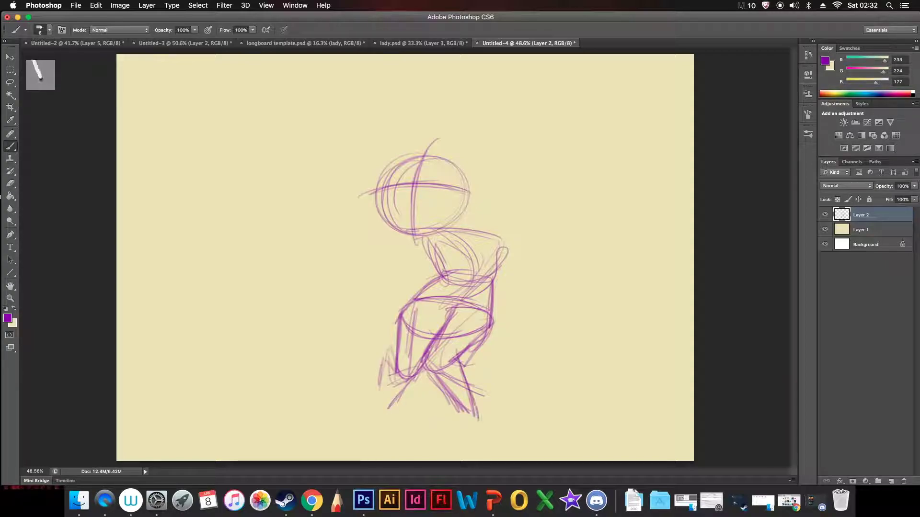
pyautogui.moveTo(446, 272); pyautogui.dragTo(411, 321)
pyautogui.moveTo(451, 285); pyautogui.dragTo(420, 318)
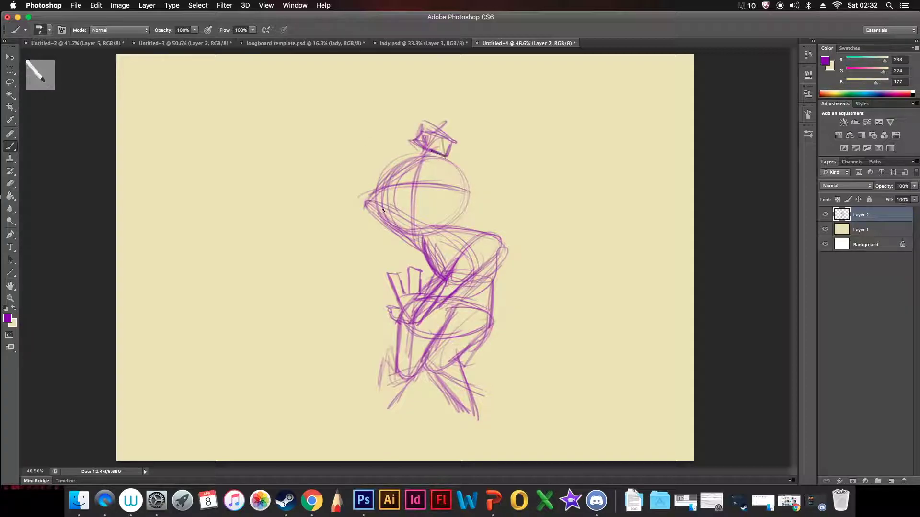
# Draw the long hammer handle and the big square hammer head
pyautogui.moveTo(348, 99); pyautogui.dragTo(570, 199)
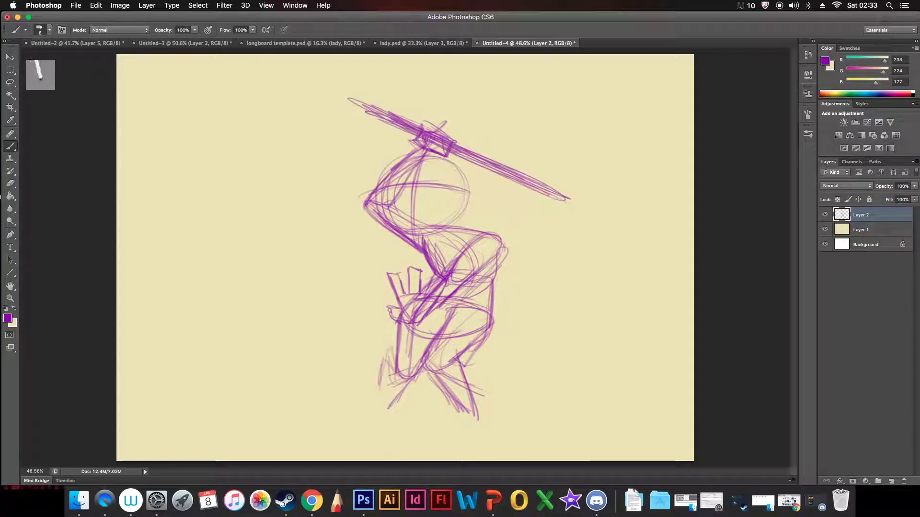
pyautogui.moveTo(582, 146); pyautogui.dragTo(543, 253)
pyautogui.moveTo(597, 151); pyautogui.dragTo(675, 190)
pyautogui.moveTo(543, 249); pyautogui.dragTo(633, 296)
pyautogui.moveTo(676, 192); pyautogui.dragTo(634, 296)
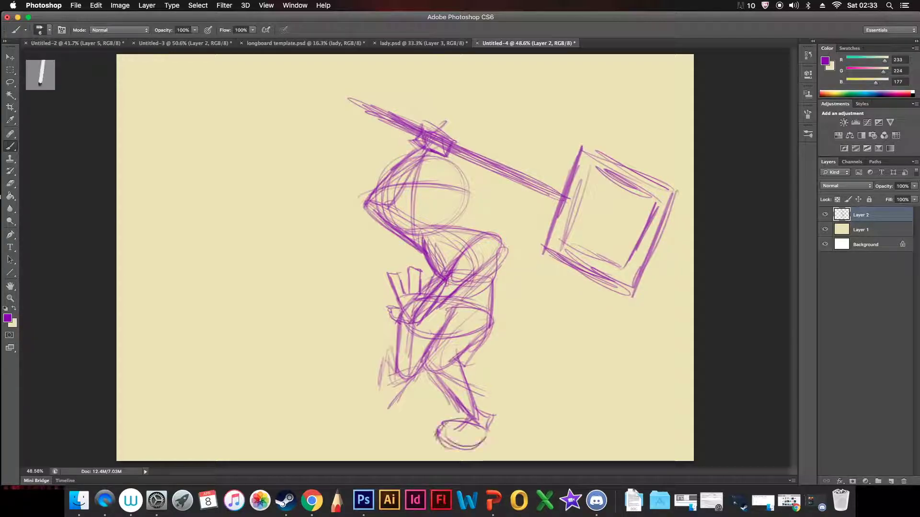
# Sketch the lower left leg and foot of the crouching figure
pyautogui.moveTo(379, 367); pyautogui.dragTo(365, 418)
pyautogui.moveTo(401, 363)
pyautogui.mouseDown()
pyautogui.moveTo(382, 420)
pyautogui.moveTo(354, 419)
pyautogui.mouseUp()
pyautogui.press('l')
pyautogui.rightClick(374, 431)
pyautogui.click(380, 323)
# Dismiss the no-pixels-selected warning and add Layer 3 for the cleaner drawing
pyautogui.moveTo(405, 451); pyautogui.dragTo(410, 455)
pyautogui.press('Return')
pyautogui.press('Return')
pyautogui.click(11, 146)
pyautogui.hotkey('ctrl', 'shift', 'alt', 'n')
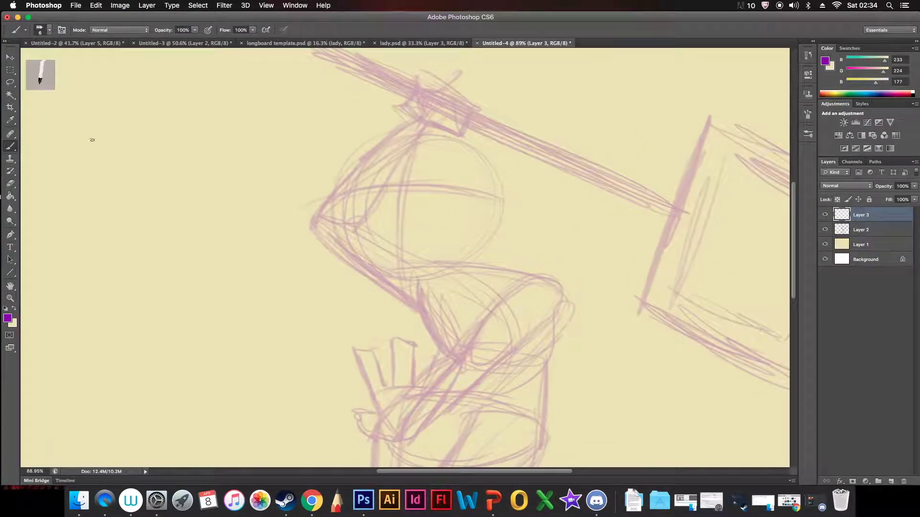
# Start the cleaner purple pass with the face and the long hair lock
pyautogui.moveTo(448, 215); pyautogui.dragTo(445, 221)
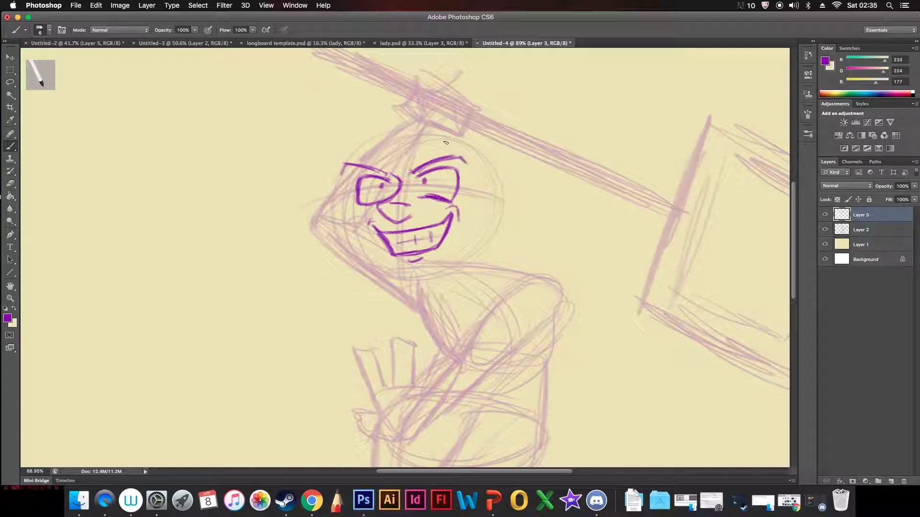
pyautogui.scroll(-2, 445, 142)
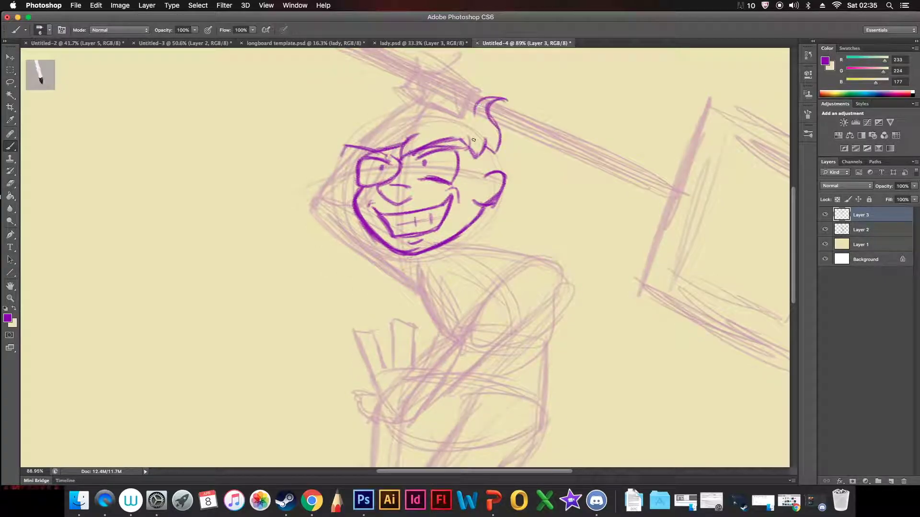
pyautogui.moveTo(359, 103); pyautogui.dragTo(299, 289)
pyautogui.moveTo(457, 109); pyautogui.dragTo(444, 90)
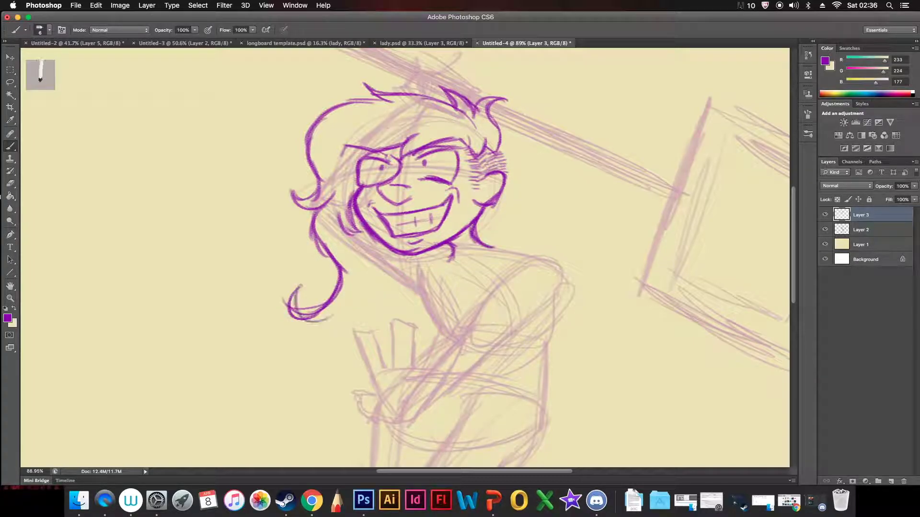
pyautogui.scroll(2, 446, 245)
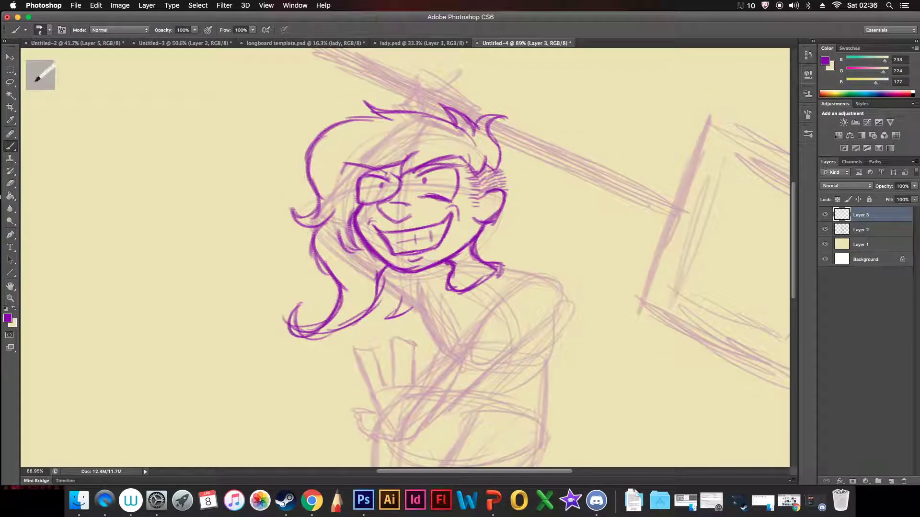
pyautogui.scroll(-5, 557, 286)
# Draw the shoulders and raised hand, and adjust the layers in the Layers panel
pyautogui.moveTo(527, 226); pyautogui.dragTo(460, 290)
pyautogui.moveTo(555, 218); pyautogui.dragTo(520, 290)
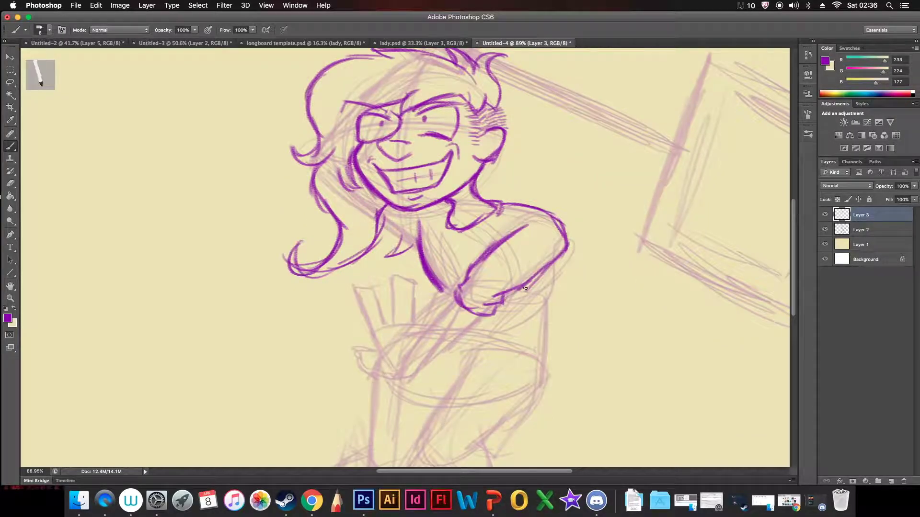
pyautogui.scroll(-5, 525, 289)
pyautogui.moveTo(554, 189); pyautogui.dragTo(551, 294)
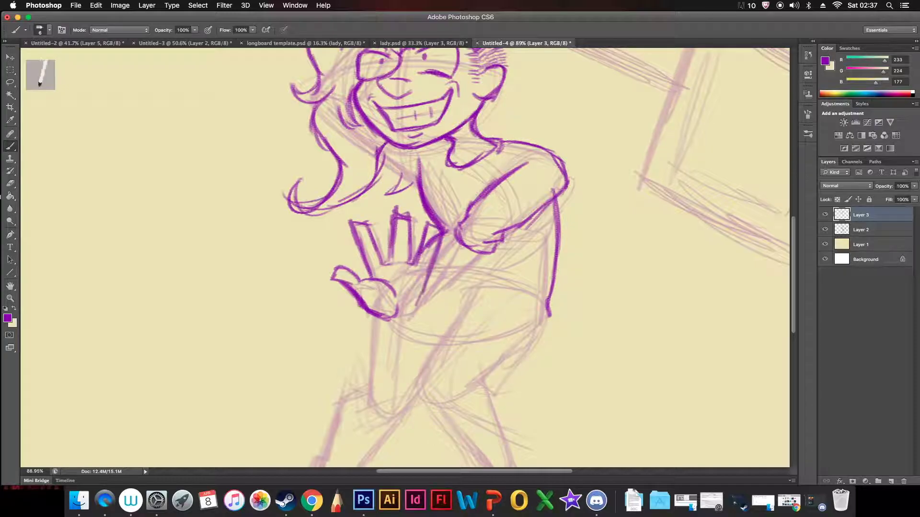
pyautogui.moveTo(794, 236); pyautogui.dragTo(796, 201)
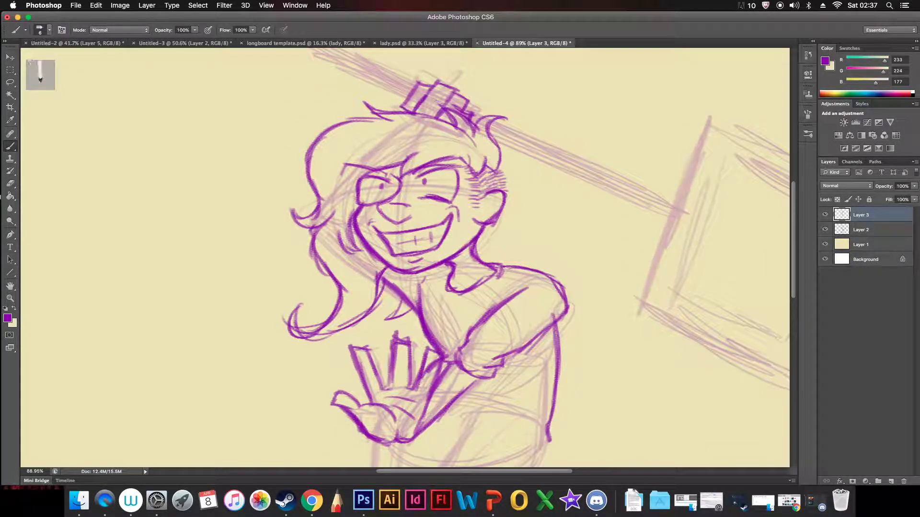
pyautogui.moveTo(794, 207); pyautogui.dragTo(794, 195)
pyautogui.moveTo(349, 73); pyautogui.dragTo(370, 92)
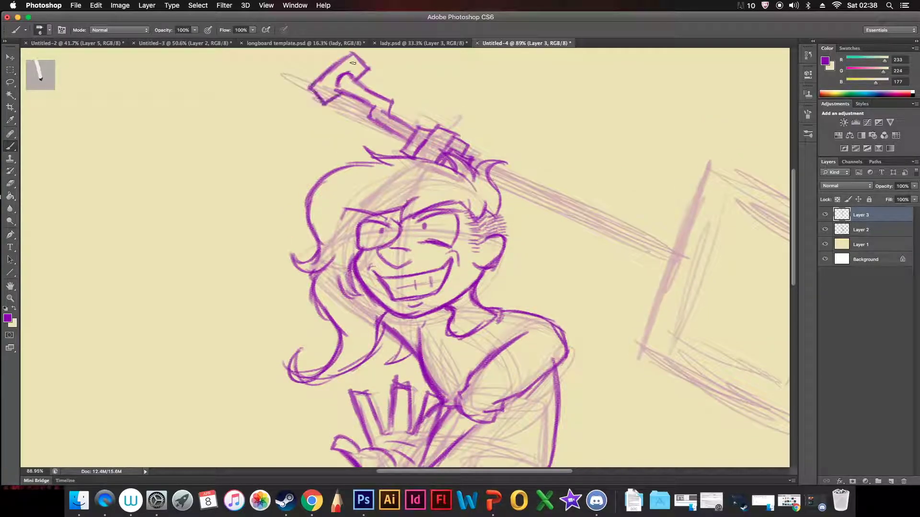
pyautogui.scroll(-3, 308, 81)
# Draw the waistband and upper leg lines on Layer 3
pyautogui.scroll(-3, 307, 82)
pyautogui.moveTo(344, 256); pyautogui.dragTo(501, 249)
pyautogui.moveTo(397, 221)
pyautogui.mouseDown()
pyautogui.moveTo(434, 186)
pyautogui.moveTo(375, 239)
pyautogui.moveTo(451, 319)
pyautogui.mouseUp()
pyautogui.scroll(5, 435, 185)
pyautogui.scroll(-8, 435, 185)
pyautogui.moveTo(496, 180); pyautogui.dragTo(412, 239)
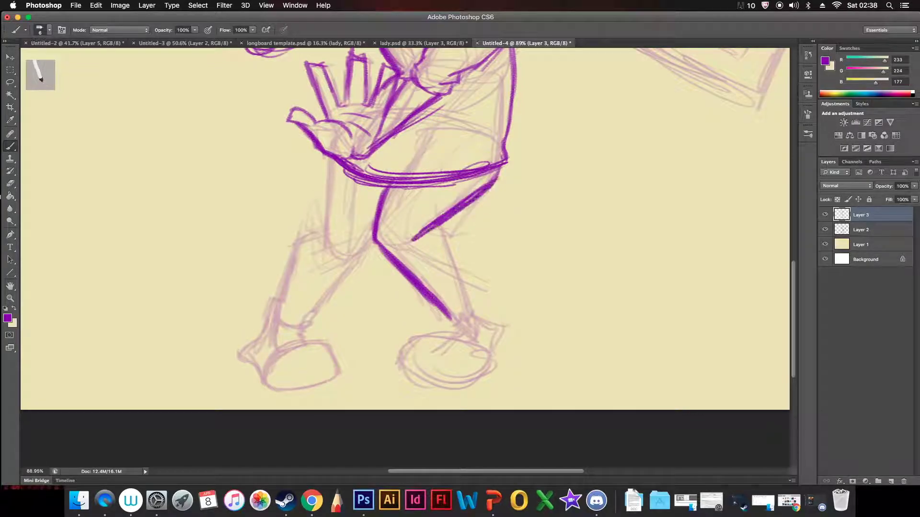
# Ink the lower right leg, an oval right shoe, and a stroke by the left shoe
pyautogui.moveTo(462, 292); pyautogui.dragTo(448, 330)
pyautogui.moveTo(445, 222); pyautogui.dragTo(464, 293)
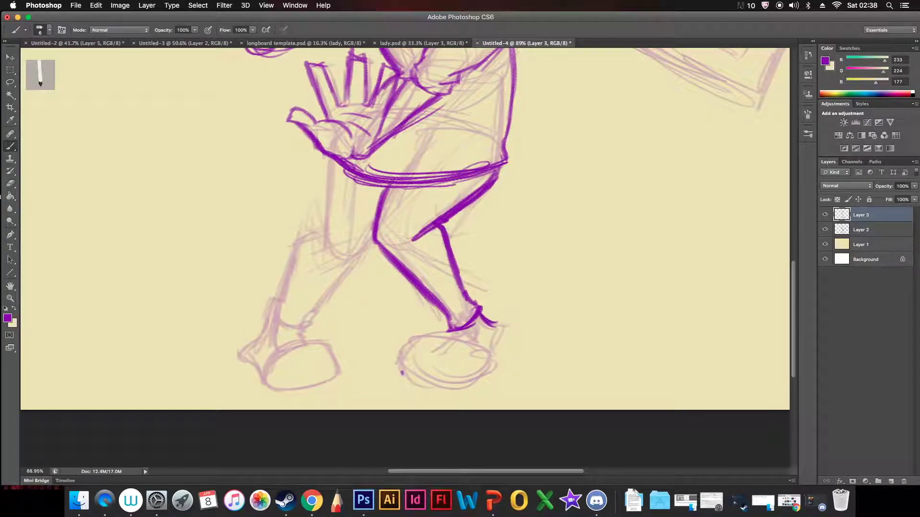
pyautogui.moveTo(401, 373); pyautogui.dragTo(485, 356)
pyautogui.moveTo(457, 384); pyautogui.dragTo(401, 359)
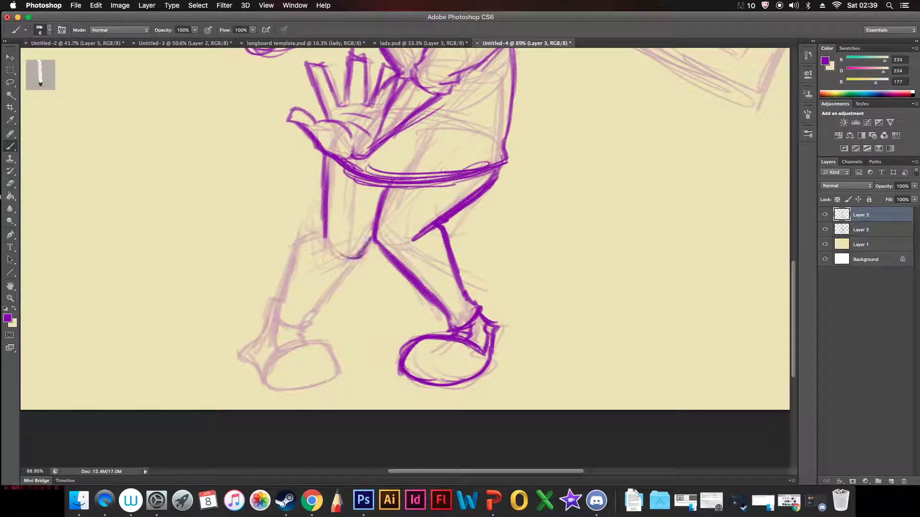
pyautogui.scroll(-3, 700, 250)
pyautogui.moveTo(260, 325); pyautogui.dragTo(320, 278)
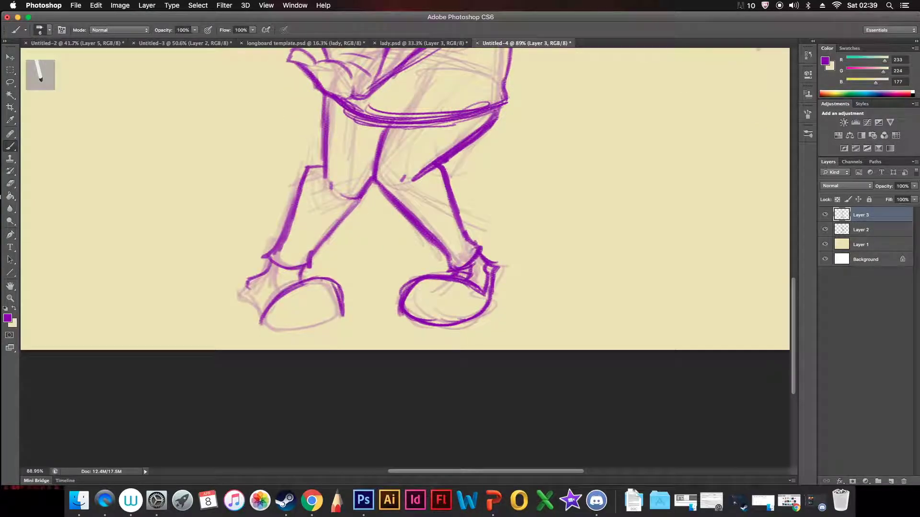
pyautogui.moveTo(264, 282); pyautogui.dragTo(261, 309)
pyautogui.scroll(10, 273, 192)
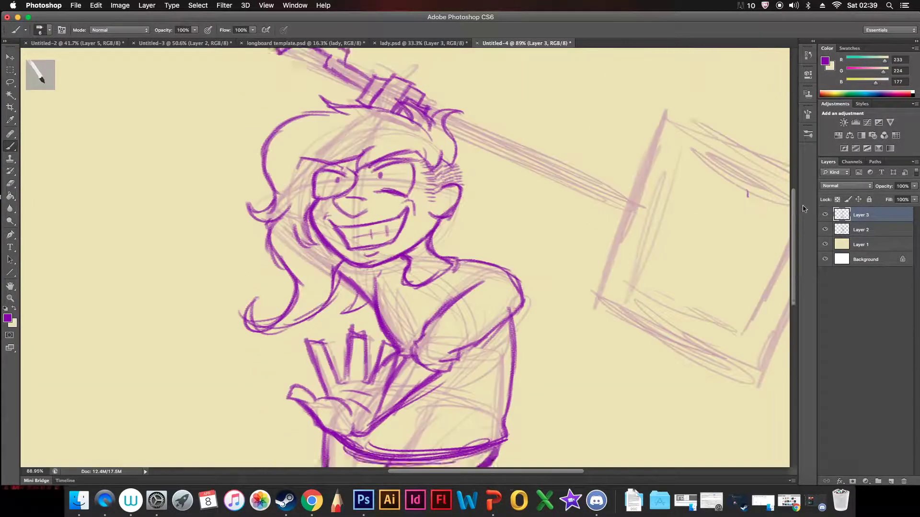
# Redraw the hammer handle and head edges with bold purple strokes
pyautogui.moveTo(276, 133); pyautogui.dragTo(463, 218)
pyautogui.moveTo(508, 127); pyautogui.dragTo(485, 172)
pyautogui.moveTo(476, 181); pyautogui.dragTo(664, 272)
pyautogui.moveTo(509, 126); pyautogui.dragTo(676, 209)
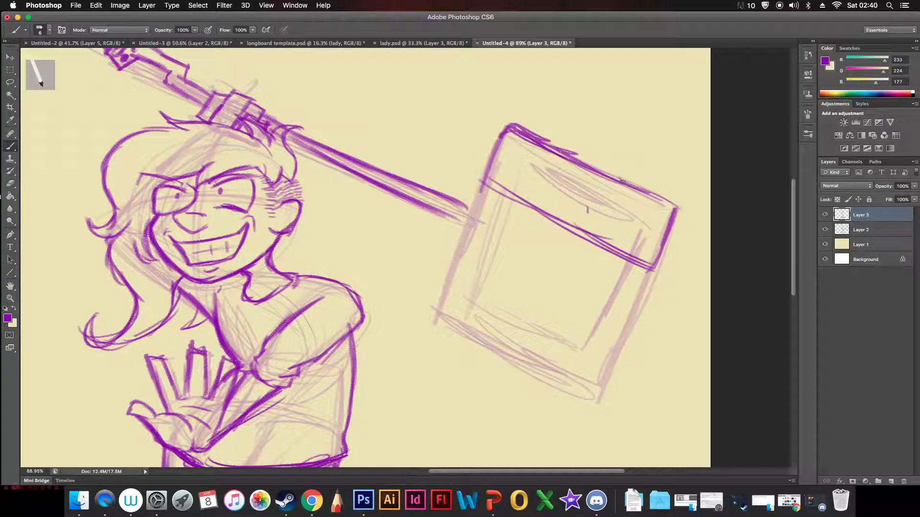
pyautogui.moveTo(663, 274); pyautogui.dragTo(648, 326)
pyautogui.moveTo(479, 178)
pyautogui.mouseDown()
pyautogui.moveTo(459, 236)
pyautogui.moveTo(653, 334)
pyautogui.mouseUp()
# Add the hammer head's middle band and bottom edge
pyautogui.moveTo(445, 237)
pyautogui.mouseDown()
pyautogui.moveTo(424, 300)
pyautogui.moveTo(573, 349)
pyautogui.mouseUp()
pyautogui.moveTo(427, 304); pyautogui.dragTo(603, 383)
pyautogui.moveTo(646, 225); pyautogui.dragTo(590, 342)
pyautogui.moveTo(515, 152); pyautogui.dragTo(571, 184)
pyautogui.scroll(-3, 571, 184)
# Fade the sketch to 40% opacity, pick black for the brush, and add a new inking layer
pyautogui.press('4')
pyautogui.press('i')
pyautogui.click(555, 164)
pyautogui.press('b')
pyautogui.scroll(5, 357, 161)
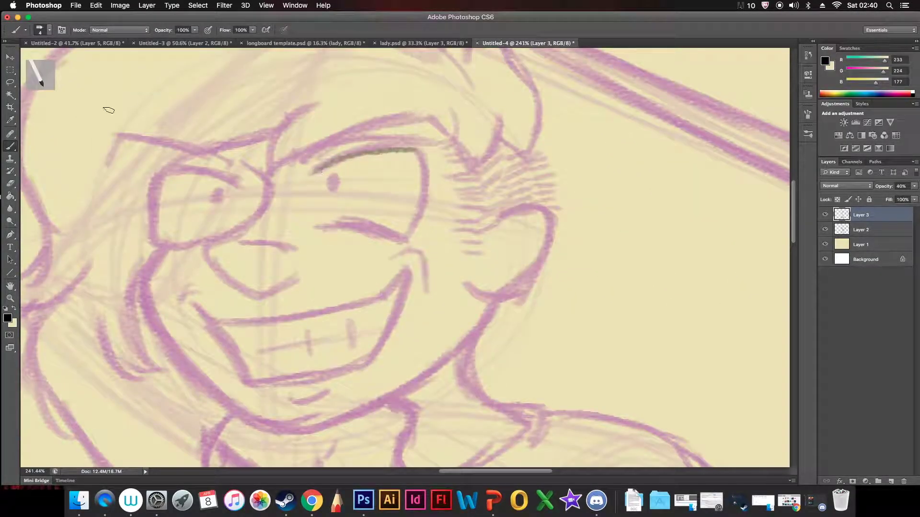
pyautogui.click(891, 482)
# Ink the right eye, nose, left eye, jaw and grinning mouth with teeth in black
pyautogui.moveTo(312, 175)
pyautogui.mouseDown()
pyautogui.moveTo(403, 149)
pyautogui.moveTo(422, 206)
pyautogui.mouseUp()
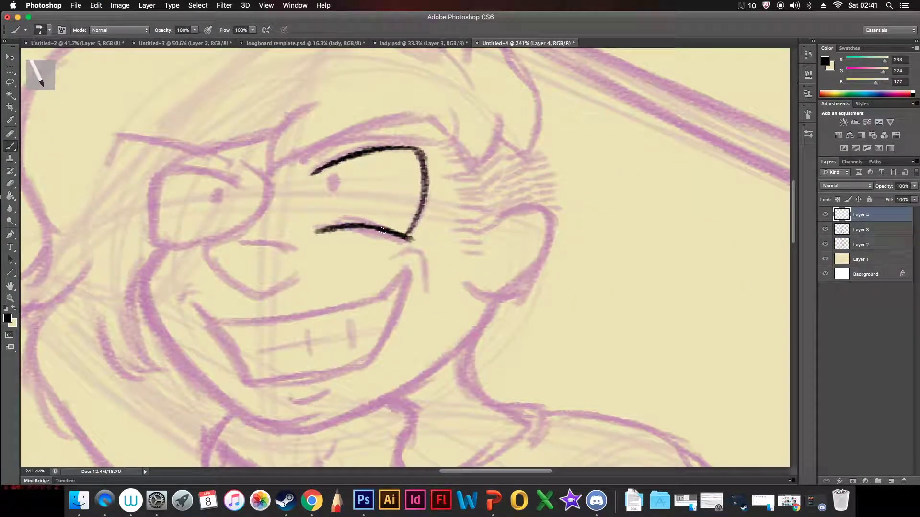
pyautogui.moveTo(267, 203); pyautogui.dragTo(295, 277)
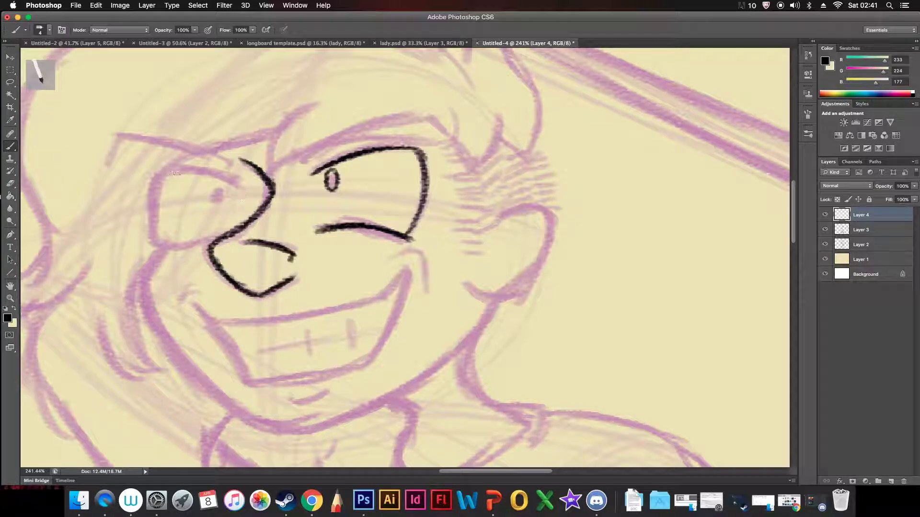
pyautogui.moveTo(154, 222); pyautogui.dragTo(235, 231)
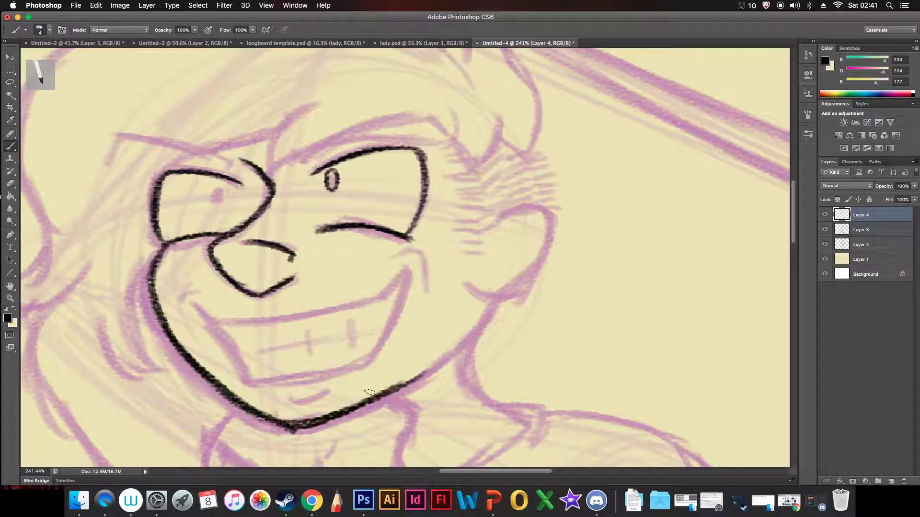
pyautogui.moveTo(161, 245); pyautogui.dragTo(494, 300)
pyautogui.moveTo(194, 303)
pyautogui.mouseDown()
pyautogui.moveTo(411, 268)
pyautogui.moveTo(377, 357)
pyautogui.mouseUp()
pyautogui.moveTo(373, 330); pyautogui.dragTo(293, 344)
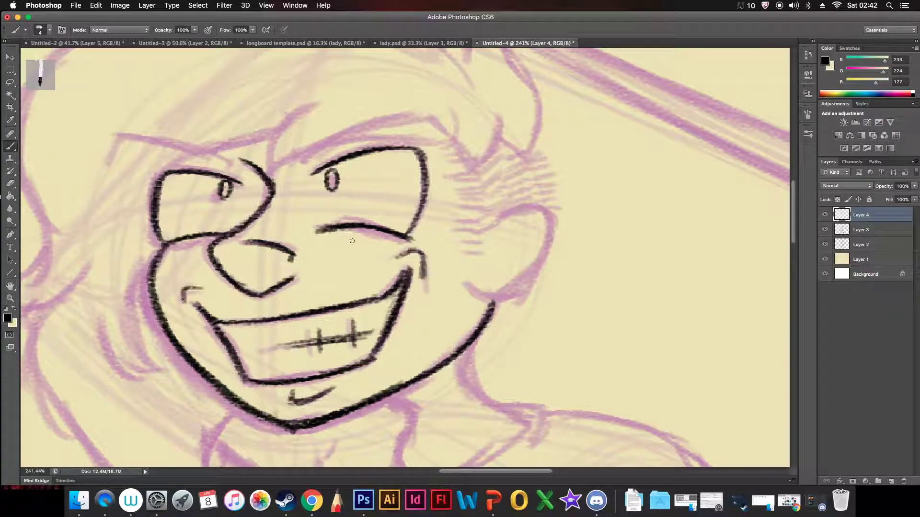
# Ink both eyebrows, filling the right one solid black and thickening the left
pyautogui.scroll(5, 352, 241)
pyautogui.moveTo(298, 242); pyautogui.dragTo(432, 214)
pyautogui.moveTo(307, 254); pyautogui.dragTo(435, 206)
pyautogui.moveTo(331, 242); pyautogui.dragTo(301, 258)
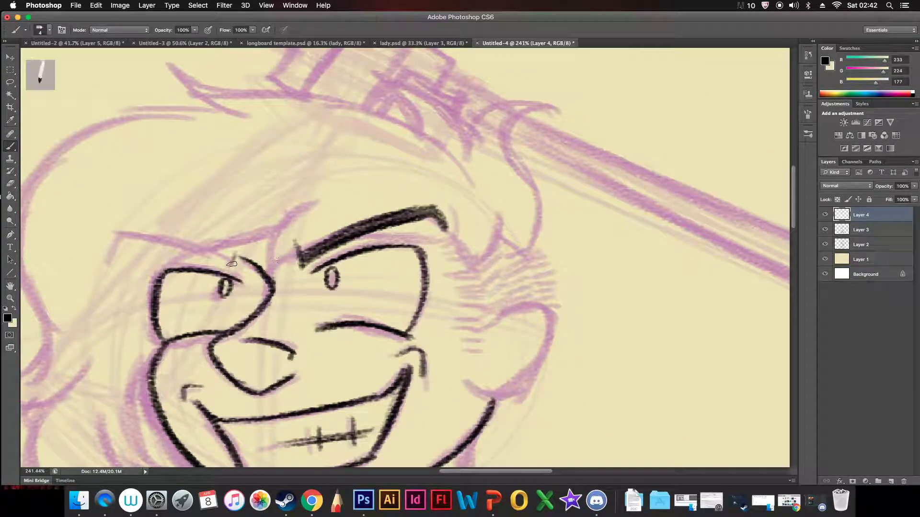
pyautogui.moveTo(128, 231); pyautogui.dragTo(231, 257)
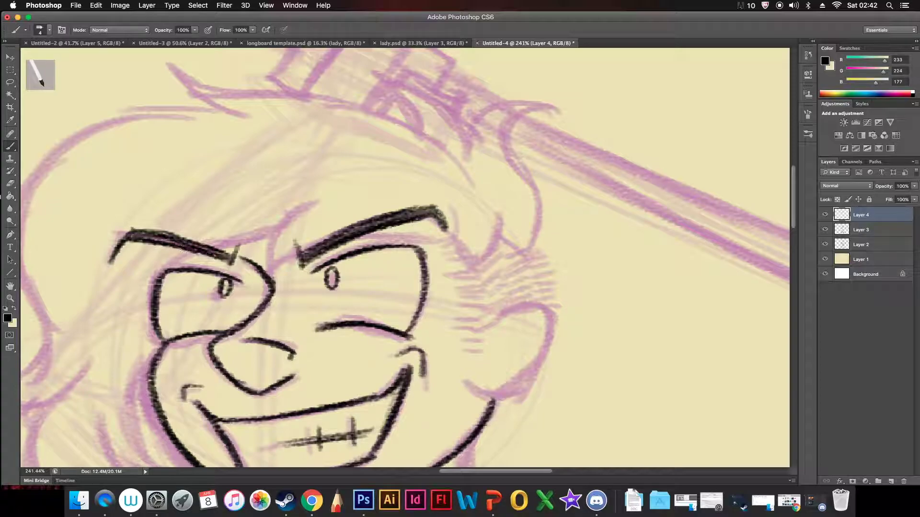
# Ink the hair strands around the top of the head and the cheek details
pyautogui.moveTo(794, 214); pyautogui.dragTo(793, 224)
pyautogui.moveTo(443, 110)
pyautogui.mouseDown()
pyautogui.moveTo(458, 146)
pyautogui.moveTo(276, 185)
pyautogui.moveTo(329, 89)
pyautogui.mouseUp()
pyautogui.moveTo(278, 139); pyautogui.dragTo(144, 264)
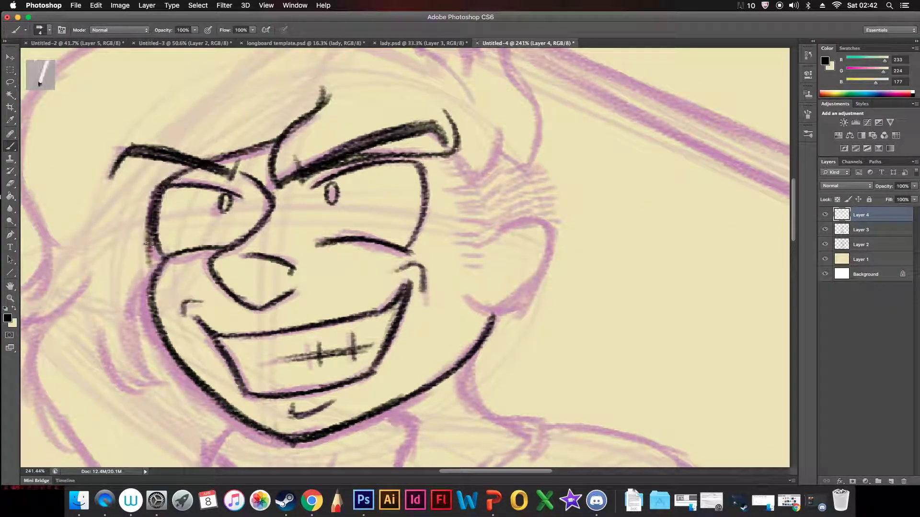
pyautogui.moveTo(127, 331); pyautogui.dragTo(113, 207)
pyautogui.moveTo(144, 139); pyautogui.dragTo(190, 103)
pyautogui.moveTo(492, 115); pyautogui.dragTo(527, 168)
pyautogui.moveTo(794, 211); pyautogui.dragTo(793, 192)
pyautogui.moveTo(565, 166); pyautogui.dragTo(527, 307)
pyautogui.moveTo(379, 123)
pyautogui.mouseDown()
pyautogui.moveTo(479, 192)
pyautogui.moveTo(225, 144)
pyautogui.mouseUp()
# Ink the long hair outline on the left and the hair on the right side
pyautogui.moveTo(169, 106); pyautogui.dragTo(225, 161)
pyautogui.moveTo(240, 240); pyautogui.dragTo(496, 182)
pyautogui.moveTo(515, 117); pyautogui.dragTo(431, 52)
pyautogui.moveTo(287, 192); pyautogui.dragTo(237, 352)
pyautogui.moveTo(280, 266); pyautogui.dragTo(287, 158)
pyautogui.moveTo(278, 206); pyautogui.dragTo(460, 101)
pyautogui.moveTo(421, 60)
pyautogui.mouseDown()
pyautogui.moveTo(497, 134)
pyautogui.moveTo(332, 194)
pyautogui.mouseUp()
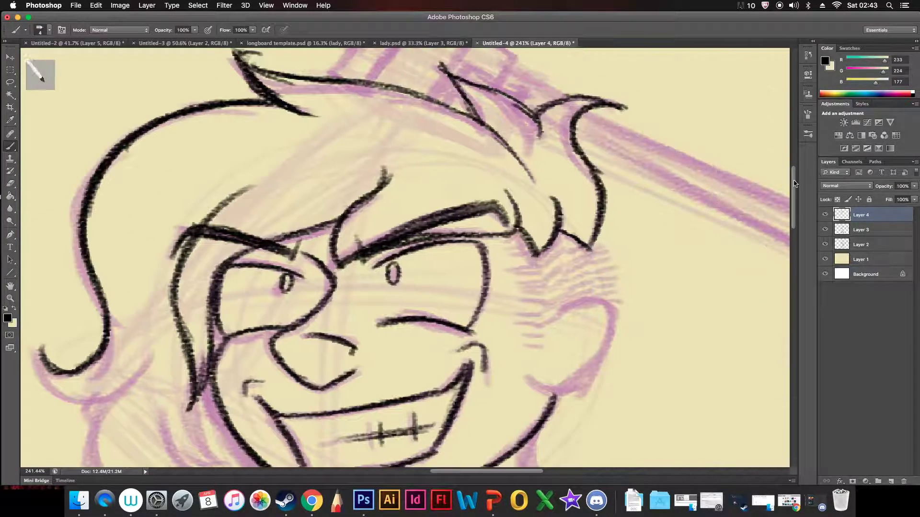
pyautogui.moveTo(575, 158); pyautogui.dragTo(592, 297)
# Ink more hair, cross-hatch the cheek, and draw the ear with its curl
pyautogui.moveTo(539, 168); pyautogui.dragTo(623, 158)
pyautogui.moveTo(446, 120); pyautogui.dragTo(537, 187)
pyautogui.moveTo(237, 100); pyautogui.dragTo(391, 139)
pyautogui.moveTo(331, 167); pyautogui.dragTo(467, 129)
pyautogui.moveTo(412, 297); pyautogui.dragTo(412, 163)
pyautogui.moveTo(503, 154)
pyautogui.mouseDown()
pyautogui.moveTo(532, 191)
pyautogui.moveTo(532, 268)
pyautogui.mouseUp()
pyautogui.moveTo(531, 172); pyautogui.dragTo(563, 234)
pyautogui.moveTo(556, 158); pyautogui.dragTo(585, 201)
pyautogui.moveTo(561, 221); pyautogui.dragTo(531, 302)
pyautogui.moveTo(594, 249); pyautogui.dragTo(573, 283)
pyautogui.moveTo(590, 165); pyautogui.dragTo(598, 210)
pyautogui.scroll(3, 431, 239)
# Ink the left hair, curl, eyebrow and the lower-left hair strands
pyautogui.moveTo(43, 182)
pyautogui.mouseDown()
pyautogui.moveTo(153, 235)
pyautogui.moveTo(246, 192)
pyautogui.mouseUp()
pyautogui.scroll(3, 336, 215)
pyautogui.moveTo(433, 221); pyautogui.dragTo(482, 195)
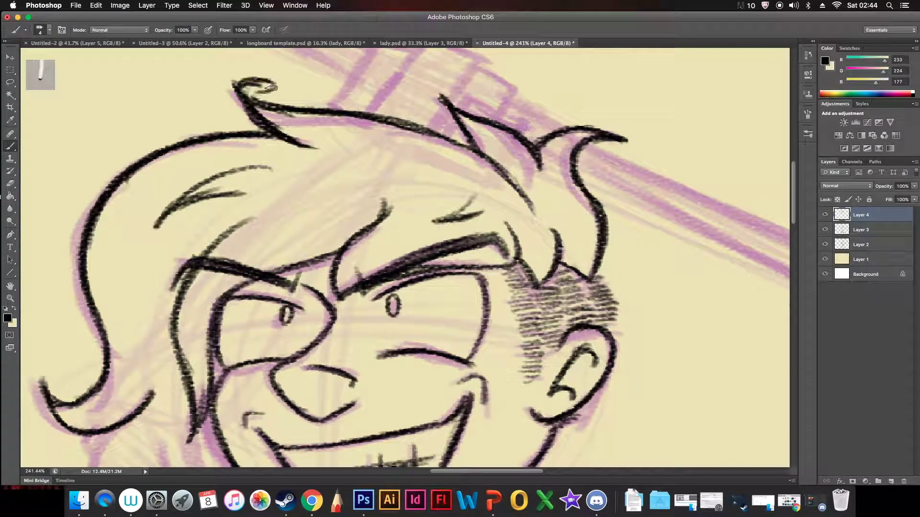
pyautogui.scroll(-4, 288, 192)
pyautogui.scroll(-3, 288, 216)
pyautogui.scroll(-2, 287, 240)
pyautogui.moveTo(210, 98); pyautogui.dragTo(235, 175)
pyautogui.moveTo(181, 302); pyautogui.dragTo(286, 278)
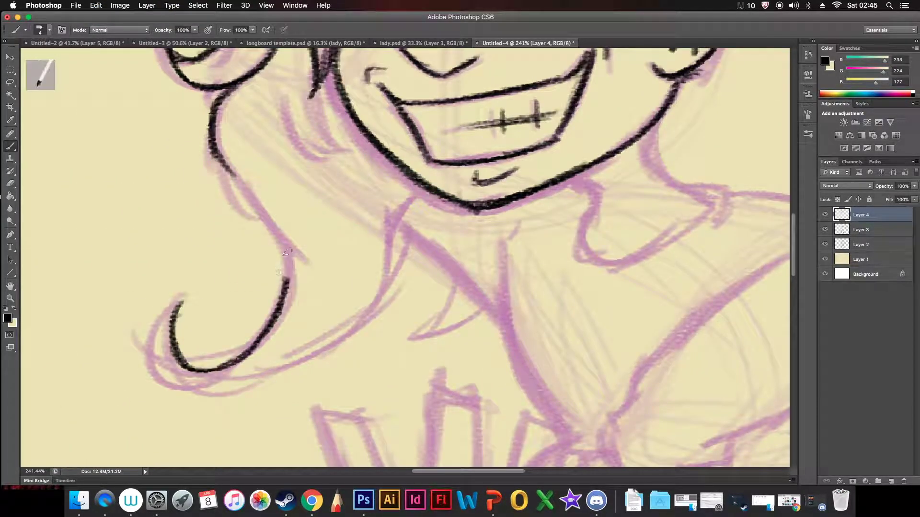
# Join the hair outline and ink the neck, shoulder and collar lines below the chin
pyautogui.moveTo(211, 111); pyautogui.dragTo(287, 283)
pyautogui.moveTo(182, 303); pyautogui.dragTo(292, 373)
pyautogui.moveTo(426, 194); pyautogui.dragTo(280, 369)
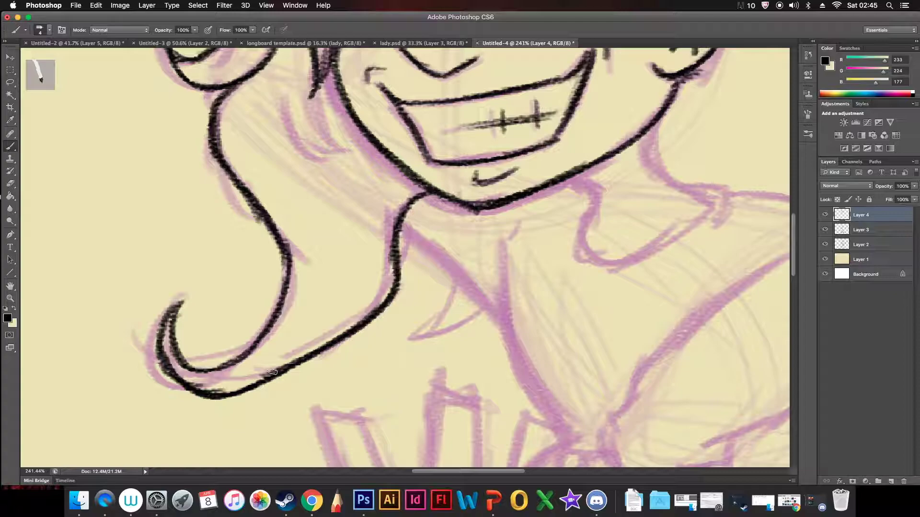
pyautogui.moveTo(400, 222); pyautogui.dragTo(505, 333)
pyautogui.hscroll(5, 512, 220)
pyautogui.moveTo(413, 115); pyautogui.dragTo(474, 207)
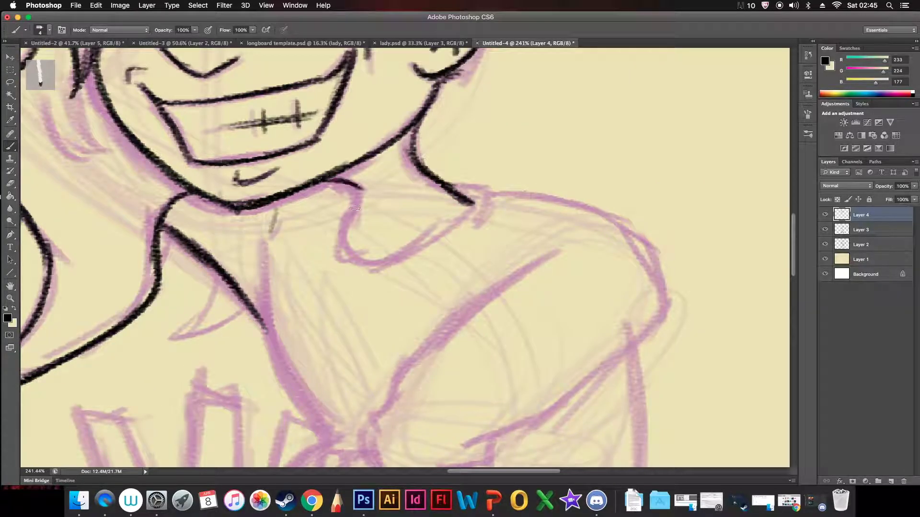
pyautogui.moveTo(325, 182); pyautogui.dragTo(364, 256)
pyautogui.moveTo(474, 207); pyautogui.dragTo(370, 259)
# Extend the neck line downward and add a stroke along the shoulder
pyautogui.scroll(5, 407, 259)
pyautogui.scroll(-8, 407, 259)
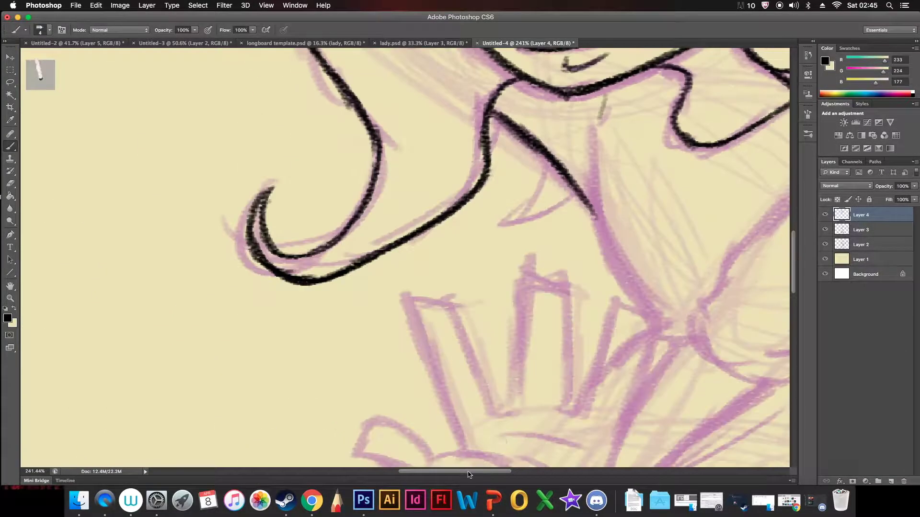
pyautogui.hscroll(6, 407, 259)
pyautogui.moveTo(262, 158); pyautogui.dragTo(323, 318)
pyautogui.moveTo(494, 79)
pyautogui.mouseDown()
pyautogui.moveTo(603, 99)
pyautogui.moveTo(668, 206)
pyautogui.moveTo(532, 307)
pyautogui.mouseUp()
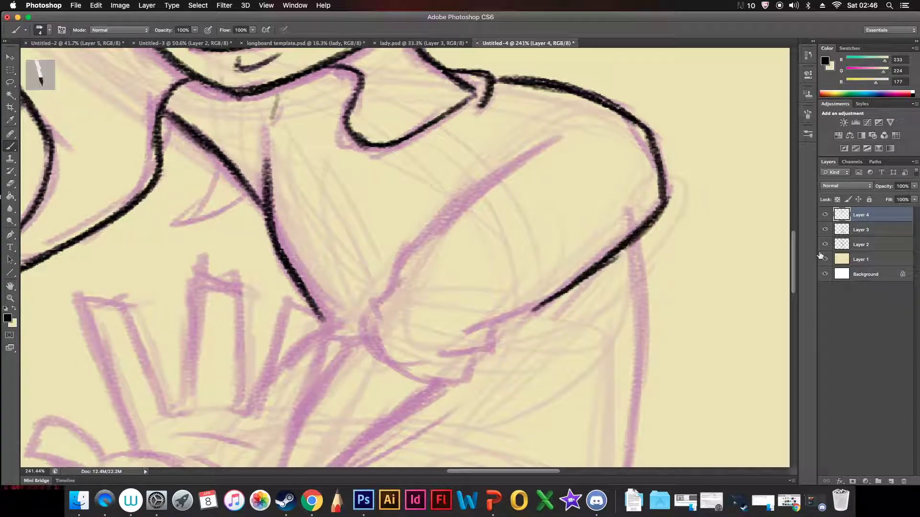
# Add further black strokes across the shoulders and upper body
pyautogui.moveTo(577, 118); pyautogui.dragTo(618, 118)
pyautogui.scroll(-2, 532, 262)
pyautogui.moveTo(377, 253); pyautogui.dragTo(553, 95)
pyautogui.scroll(-4, 699, 176)
pyautogui.moveTo(364, 178); pyautogui.dragTo(480, 224)
pyautogui.moveTo(398, 203); pyautogui.dragTo(442, 238)
pyautogui.moveTo(404, 187); pyautogui.dragTo(453, 206)
pyautogui.scroll(-2, 459, 478)
pyautogui.hscroll(-5, 379, 336)
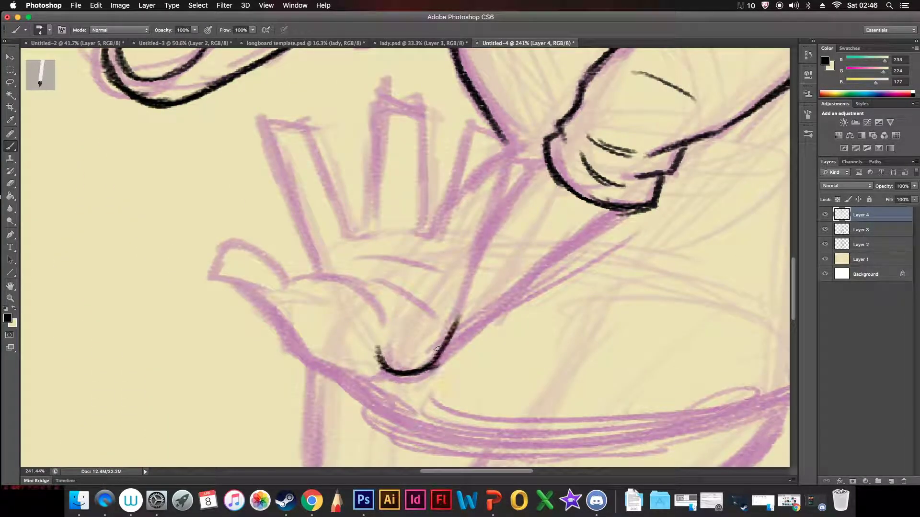
# Outline the raised open hand's fingers, thumb, wrist edge and curved palm lines
pyautogui.moveTo(437, 350)
pyautogui.mouseDown()
pyautogui.moveTo(508, 140)
pyautogui.moveTo(433, 231)
pyautogui.moveTo(425, 108)
pyautogui.moveTo(372, 226)
pyautogui.mouseUp()
pyautogui.moveTo(321, 276)
pyautogui.mouseDown()
pyautogui.moveTo(274, 136)
pyautogui.moveTo(336, 202)
pyautogui.moveTo(367, 307)
pyautogui.moveTo(233, 248)
pyautogui.moveTo(341, 371)
pyautogui.moveTo(378, 371)
pyautogui.mouseUp()
pyautogui.moveTo(349, 260); pyautogui.dragTo(424, 271)
pyautogui.moveTo(357, 275); pyautogui.dragTo(420, 308)
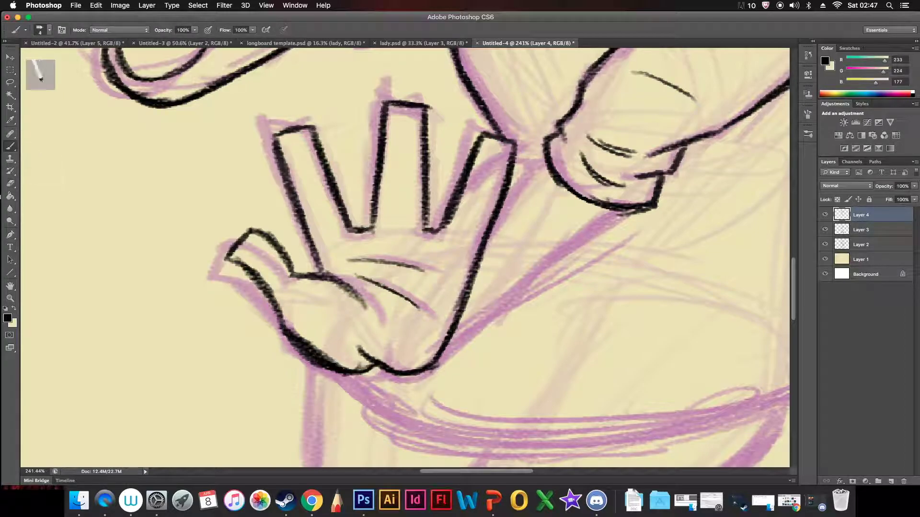
# Ink the long arm line toward the other hand with a connecting wrist stroke
pyautogui.hscroll(5, 405, 258)
pyautogui.moveTo(312, 364); pyautogui.dragTo(508, 211)
pyautogui.moveTo(384, 211); pyautogui.dragTo(426, 151)
pyautogui.scroll(4, 797, 274)
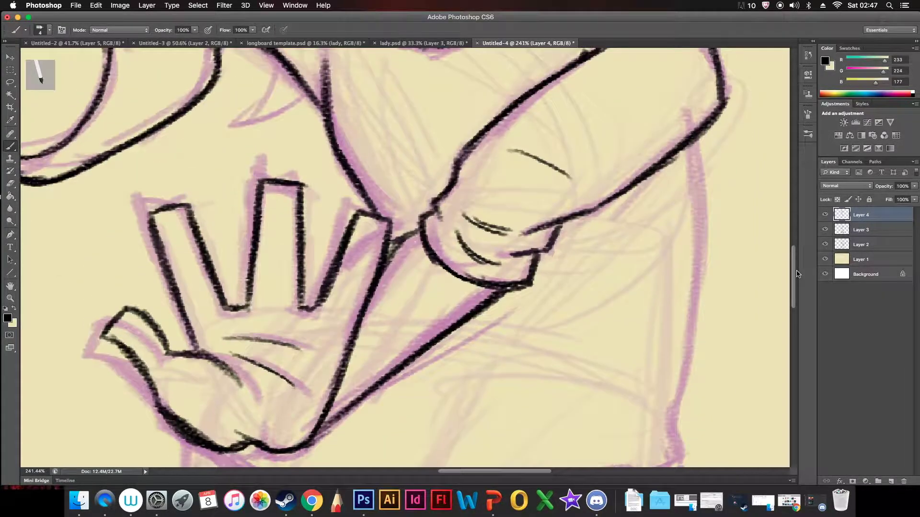
pyautogui.scroll(5, 797, 274)
pyautogui.scroll(-1, 796, 274)
pyautogui.scroll(-4, 796, 274)
# Ink the gripping hand, hammer handle and waistband lines
pyautogui.moveTo(711, 107); pyautogui.dragTo(662, 407)
pyautogui.scroll(-3, 791, 297)
pyautogui.scroll(-1, 791, 297)
pyautogui.moveTo(206, 269)
pyautogui.mouseDown()
pyautogui.moveTo(594, 336)
pyautogui.moveTo(683, 221)
pyautogui.mouseUp()
pyautogui.scroll(-5, 432, 267)
pyautogui.moveTo(670, 67); pyautogui.dragTo(567, 181)
# Finish the arm line in black and begin the leg outline
pyautogui.moveTo(608, 142); pyautogui.dragTo(424, 277)
pyautogui.moveTo(675, 72); pyautogui.dragTo(541, 210)
pyautogui.moveTo(405, 263); pyautogui.dragTo(392, 282)
pyautogui.moveTo(366, 114); pyautogui.dragTo(315, 270)
# Continue tracing the leg outline down toward the foot
pyautogui.scroll(-3, 728, 300)
pyautogui.hscroll(3, 728, 300)
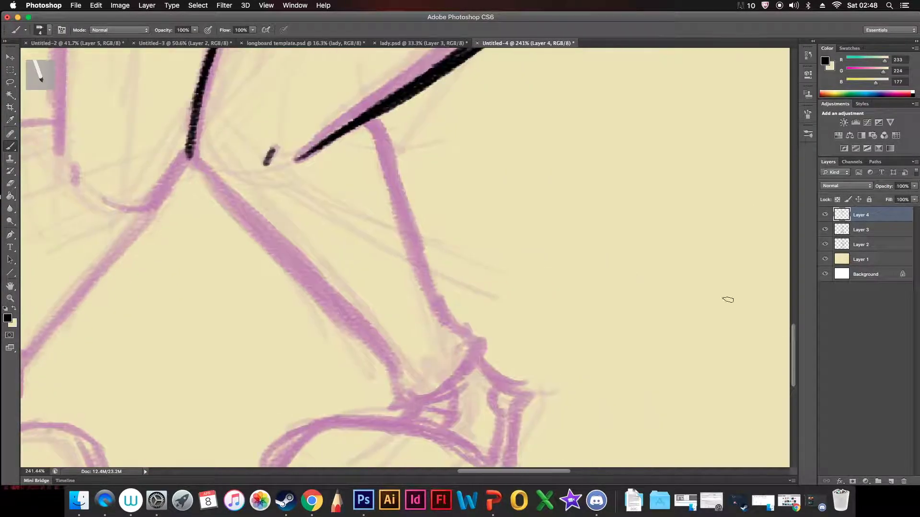
pyautogui.scroll(-3, 728, 299)
pyautogui.moveTo(210, 62); pyautogui.dragTo(393, 311)
pyautogui.scroll(2, 393, 311)
pyautogui.moveTo(378, 79)
pyautogui.mouseDown()
pyautogui.moveTo(481, 290)
pyautogui.moveTo(460, 341)
pyautogui.mouseUp()
pyautogui.moveTo(453, 294); pyautogui.dragTo(412, 332)
pyautogui.moveTo(470, 310); pyautogui.dragTo(413, 346)
# Ink the first shoe's bottom curve, right side, heel loop and strap lines
pyautogui.scroll(-2, 431, 312)
pyautogui.moveTo(262, 372)
pyautogui.mouseDown()
pyautogui.moveTo(491, 321)
pyautogui.moveTo(453, 391)
pyautogui.mouseUp()
pyautogui.moveTo(393, 404)
pyautogui.mouseDown()
pyautogui.moveTo(500, 357)
pyautogui.moveTo(484, 218)
pyautogui.mouseUp()
pyautogui.moveTo(500, 268); pyautogui.dragTo(489, 319)
pyautogui.moveTo(448, 290); pyautogui.dragTo(455, 255)
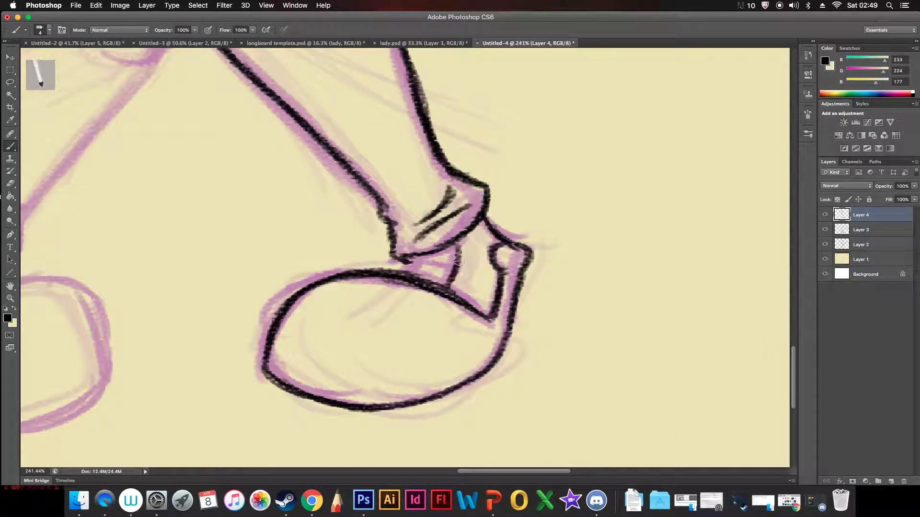
pyautogui.scroll(5, 435, 265)
# Ink the knee, skirt edge, both calf lines, and the other foot's bottom and straps
pyautogui.moveTo(369, 91); pyautogui.dragTo(372, 326)
pyautogui.moveTo(436, 380); pyautogui.dragTo(501, 321)
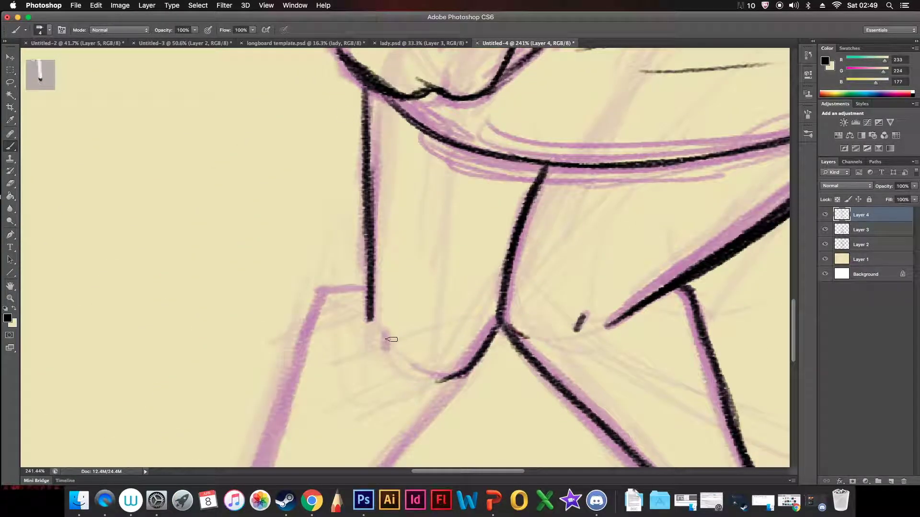
pyautogui.scroll(-3, 421, 274)
pyautogui.moveTo(460, 224); pyautogui.dragTo(317, 410)
pyautogui.moveTo(369, 134)
pyautogui.mouseDown()
pyautogui.moveTo(222, 375)
pyautogui.moveTo(316, 409)
pyautogui.mouseUp()
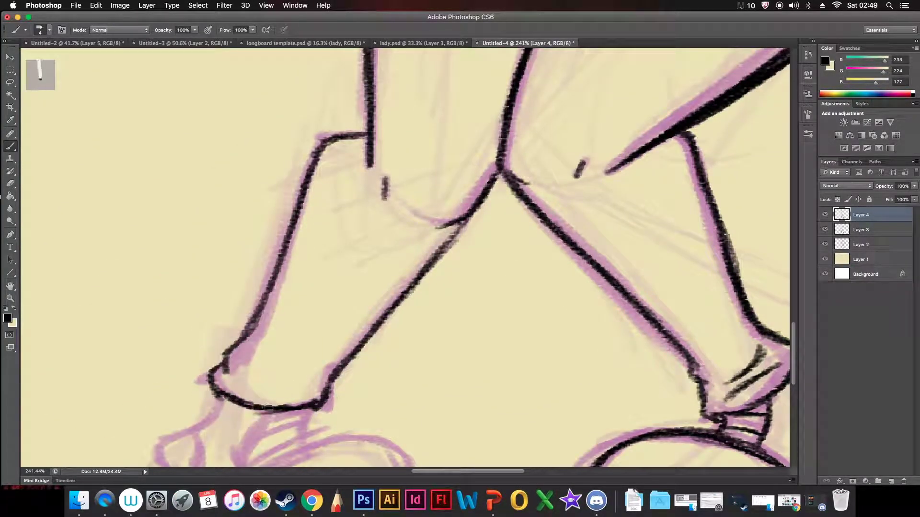
pyautogui.moveTo(252, 377); pyautogui.dragTo(293, 380)
pyautogui.moveTo(236, 383); pyautogui.dragTo(291, 392)
# Finish the left shoe's toe and bottom curve, then zoom out and hide the Layer 2 sketch
pyautogui.scroll(-5, 323, 366)
pyautogui.moveTo(221, 224); pyautogui.dragTo(153, 280)
pyautogui.moveTo(306, 230); pyautogui.dragTo(311, 265)
pyautogui.moveTo(217, 346); pyautogui.dragTo(418, 361)
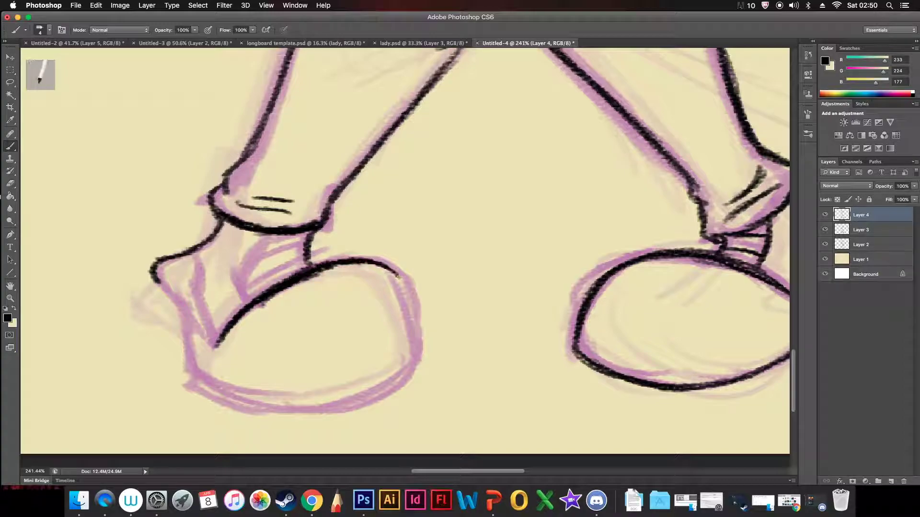
pyautogui.moveTo(269, 235); pyautogui.dragTo(240, 287)
pyautogui.moveTo(158, 276); pyautogui.dragTo(417, 366)
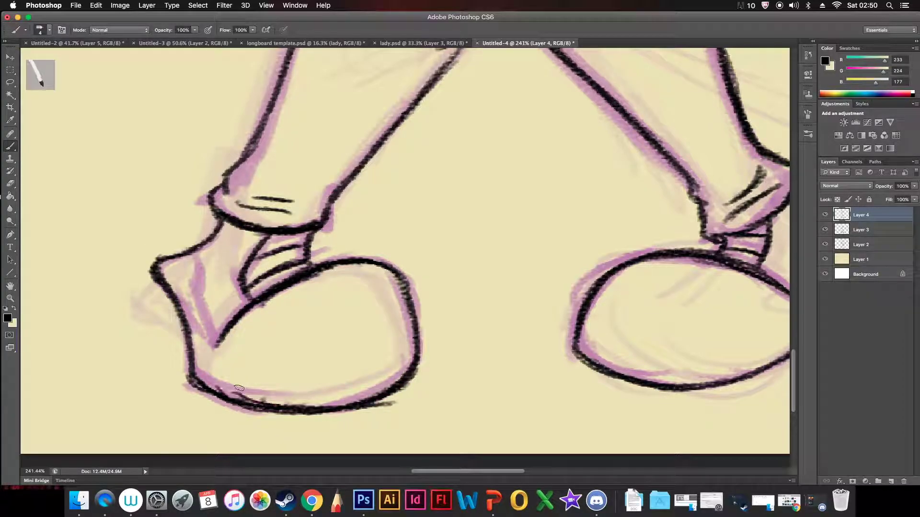
pyautogui.moveTo(218, 345); pyautogui.dragTo(192, 259)
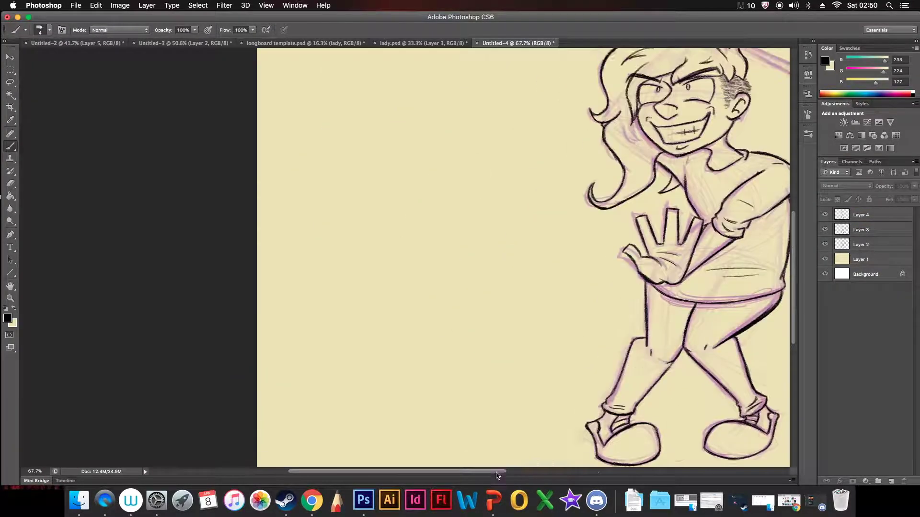
pyautogui.hotkey('ctrl', '0')
pyautogui.click(825, 245)
# Make Layer 4 the active layer and ink the top hair spike and the grip band outline
pyautogui.click(861, 214)
pyautogui.scroll(5, 474, 91)
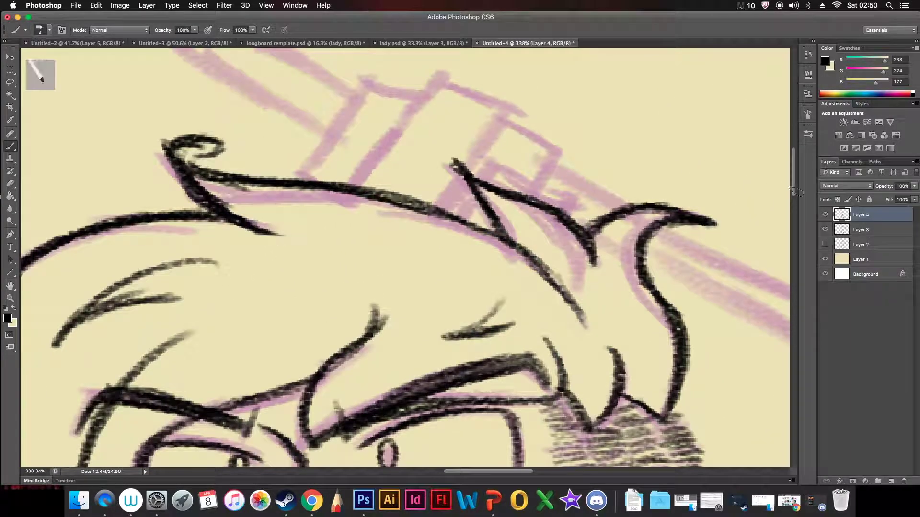
pyautogui.moveTo(498, 233); pyautogui.dragTo(573, 254)
pyautogui.moveTo(508, 182); pyautogui.dragTo(546, 240)
pyautogui.moveTo(508, 182); pyautogui.dragTo(474, 232)
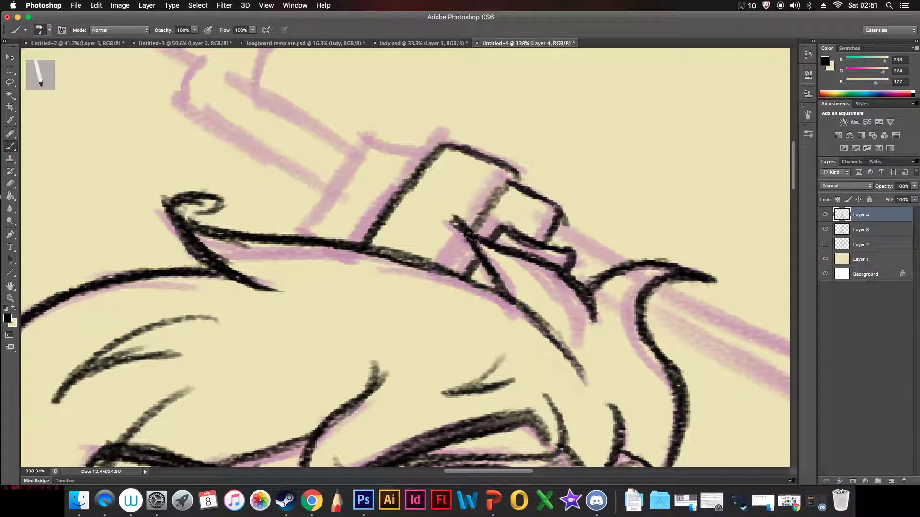
pyautogui.moveTo(369, 142); pyautogui.dragTo(445, 158)
pyautogui.moveTo(443, 159); pyautogui.dragTo(460, 278)
pyautogui.moveTo(340, 173); pyautogui.dragTo(306, 235)
# Ink the hair's top arc and zigzag edge, the small box, the oval and the hatch shading
pyautogui.scroll(10, 306, 235)
pyautogui.moveTo(233, 199)
pyautogui.mouseDown()
pyautogui.moveTo(247, 148)
pyautogui.moveTo(369, 259)
pyautogui.moveTo(352, 297)
pyautogui.moveTo(501, 393)
pyautogui.mouseUp()
pyautogui.moveTo(285, 134)
pyautogui.mouseDown()
pyautogui.moveTo(299, 155)
pyautogui.moveTo(448, 245)
pyautogui.moveTo(536, 355)
pyautogui.mouseUp()
pyautogui.moveTo(289, 58); pyautogui.dragTo(312, 153)
pyautogui.moveTo(254, 211)
pyautogui.mouseDown()
pyautogui.moveTo(182, 251)
pyautogui.moveTo(292, 62)
pyautogui.mouseUp()
pyautogui.moveTo(197, 162)
pyautogui.mouseDown()
pyautogui.moveTo(206, 170)
pyautogui.moveTo(163, 197)
pyautogui.mouseUp()
pyautogui.moveTo(132, 163)
pyautogui.mouseDown()
pyautogui.moveTo(158, 144)
pyautogui.moveTo(163, 154)
pyautogui.mouseUp()
pyautogui.moveTo(283, 108); pyautogui.dragTo(306, 91)
pyautogui.moveTo(306, 134); pyautogui.dragTo(326, 119)
# Trace the long handle's upper and lower lines with zigzag notches and a tapered end
pyautogui.moveTo(507, 474); pyautogui.dragTo(595, 475)
pyautogui.scroll(-5, 370, 335)
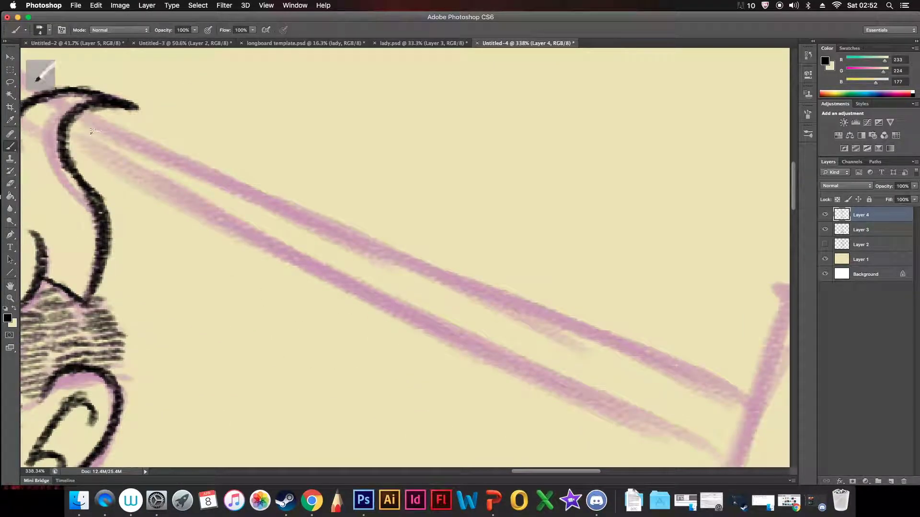
pyautogui.moveTo(70, 140); pyautogui.dragTo(411, 316)
pyautogui.moveTo(82, 111)
pyautogui.mouseDown()
pyautogui.moveTo(500, 299)
pyautogui.moveTo(556, 340)
pyautogui.mouseUp()
pyautogui.moveTo(411, 316); pyautogui.dragTo(532, 376)
pyautogui.moveTo(496, 305); pyautogui.dragTo(468, 304)
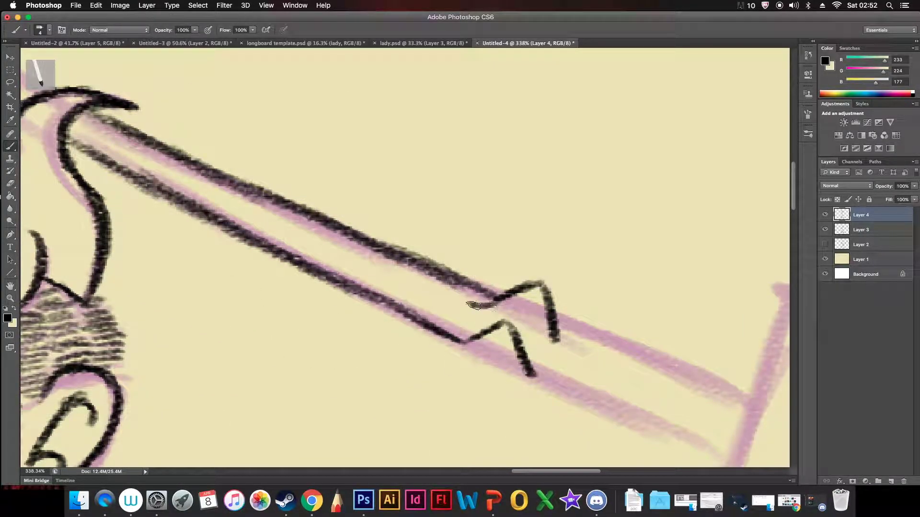
pyautogui.moveTo(509, 439); pyautogui.dragTo(275, 296)
pyautogui.moveTo(326, 201); pyautogui.dragTo(510, 256)
pyautogui.moveTo(294, 240); pyautogui.dragTo(496, 309)
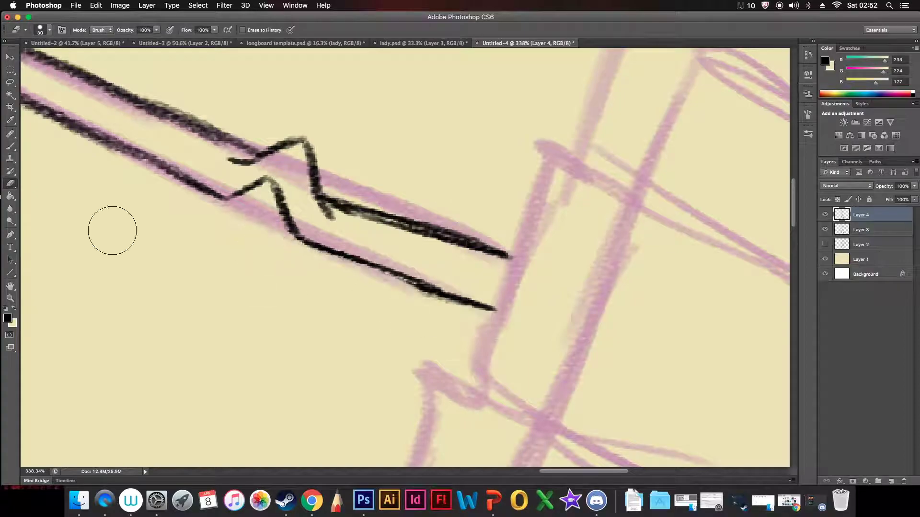
pyautogui.moveTo(294, 240); pyautogui.dragTo(484, 308)
# Erase part of the upper handle line, redraw a small squiggle, and undo its closed loop
pyautogui.hotkey('ctrl', '0')
pyautogui.scroll(5, 483, 190)
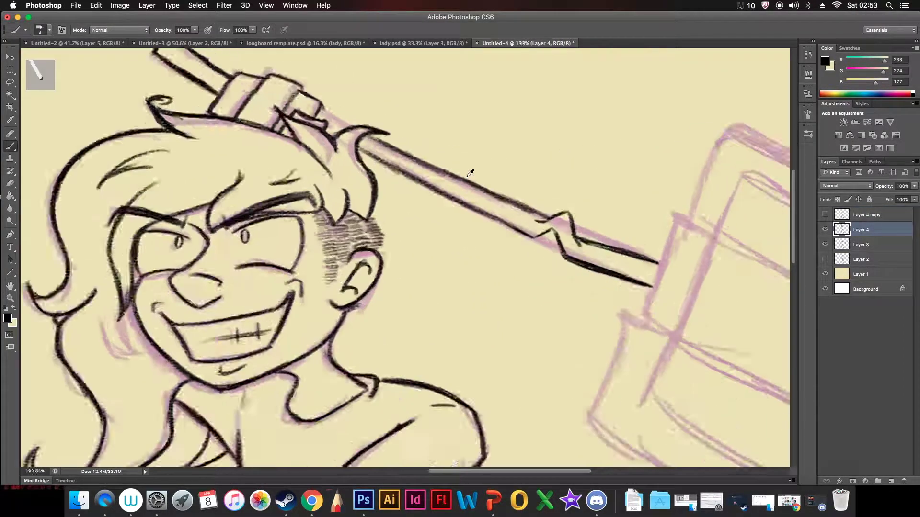
pyautogui.press('e')
pyautogui.moveTo(483, 190); pyautogui.dragTo(438, 175)
pyautogui.press('b')
pyautogui.moveTo(434, 166); pyautogui.dragTo(460, 175)
pyautogui.hotkey('ctrl', 'z')
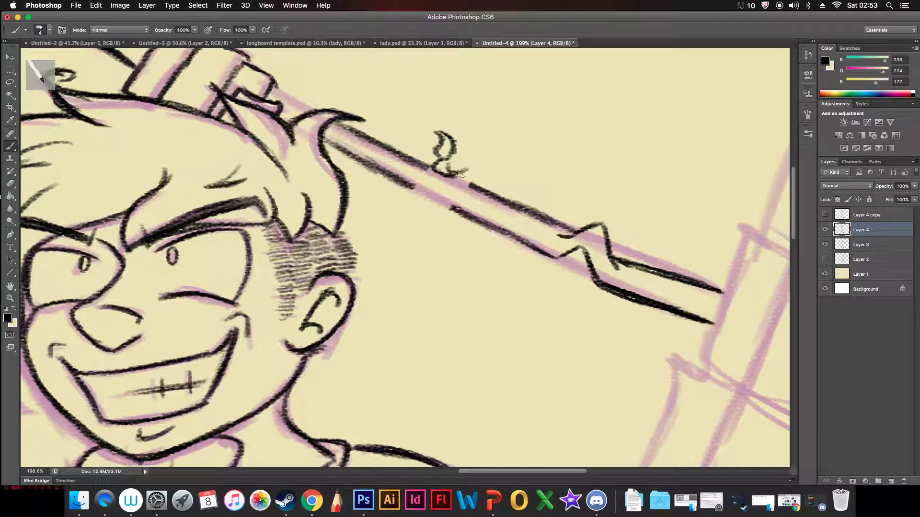
pyautogui.hscroll(10, 425, 193)
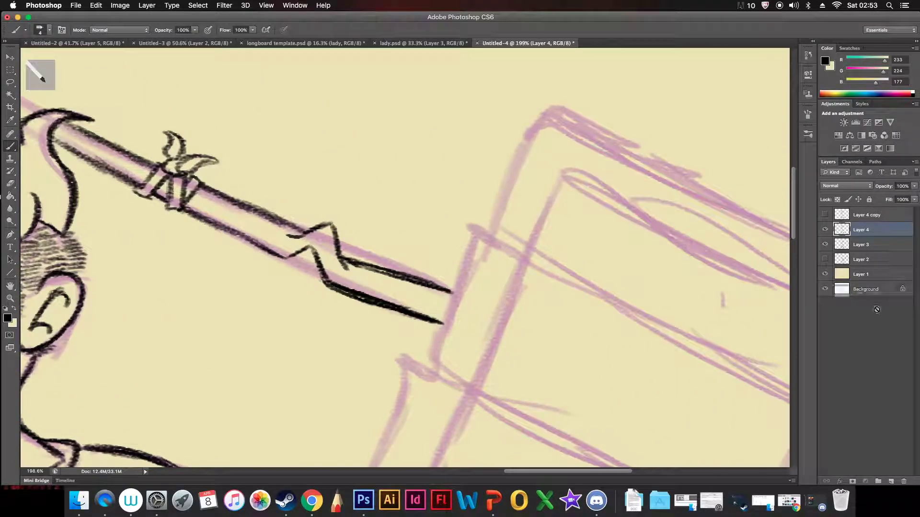
# Brush the main outline strokes of the wooden sign board on Layer 4
pyautogui.scroll(-3, 528, 189)
pyautogui.moveTo(376, 65); pyautogui.dragTo(235, 367)
pyautogui.scroll(-5, 234, 288)
pyautogui.moveTo(235, 242); pyautogui.dragTo(498, 383)
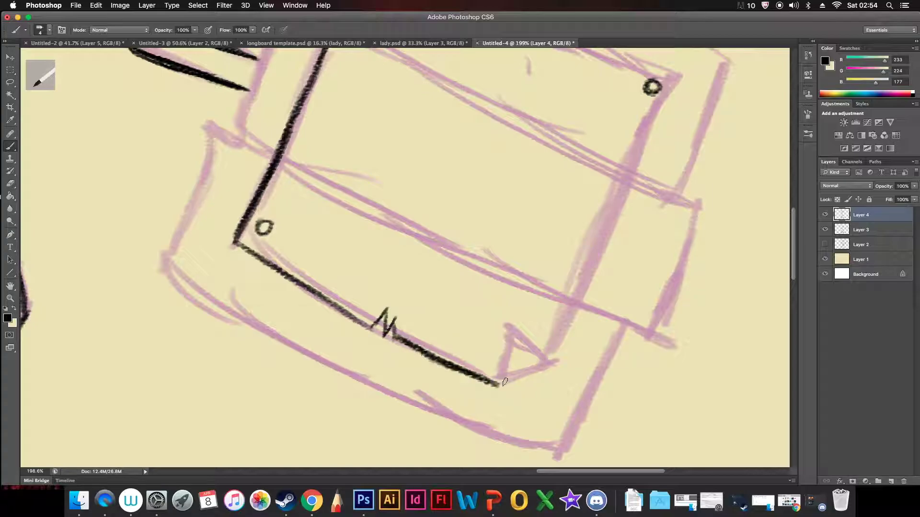
pyautogui.scroll(1, 555, 317)
pyautogui.moveTo(676, 102)
pyautogui.mouseDown()
pyautogui.moveTo(609, 266)
pyautogui.moveTo(584, 278)
pyautogui.moveTo(548, 387)
pyautogui.mouseUp()
pyautogui.scroll(3, 548, 387)
pyautogui.moveTo(374, 69)
pyautogui.mouseDown()
pyautogui.moveTo(507, 144)
pyautogui.moveTo(676, 203)
pyautogui.mouseUp()
# Add short detail strokes along the sign board's left side
pyautogui.scroll(2, 676, 203)
pyautogui.moveTo(290, 168); pyautogui.dragTo(275, 333)
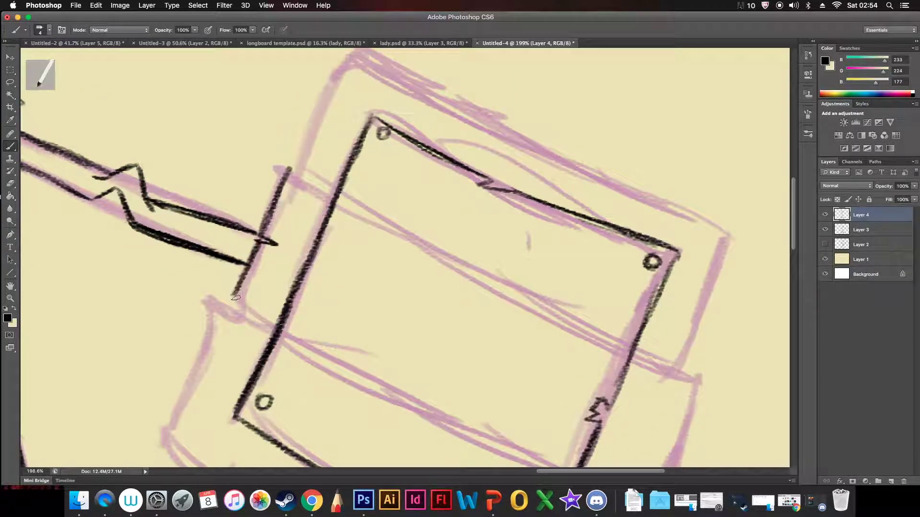
pyautogui.moveTo(257, 278); pyautogui.dragTo(287, 300)
pyautogui.moveTo(271, 251); pyautogui.dragTo(300, 268)
pyautogui.moveTo(287, 192); pyautogui.dragTo(319, 217)
pyautogui.scroll(-3, 233, 197)
pyautogui.moveTo(233, 197); pyautogui.dragTo(165, 331)
pyautogui.scroll(4, 309, 197)
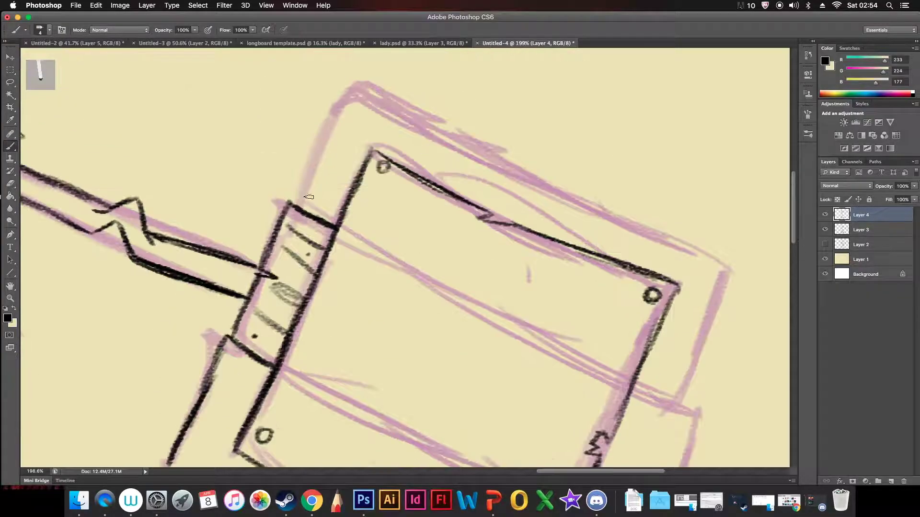
pyautogui.scroll(-4, 234, 190)
# Extend and darken the board's right edge and ink its thick bottom edge
pyautogui.moveTo(685, 266); pyautogui.dragTo(701, 218)
pyautogui.moveTo(700, 218); pyautogui.dragTo(654, 335)
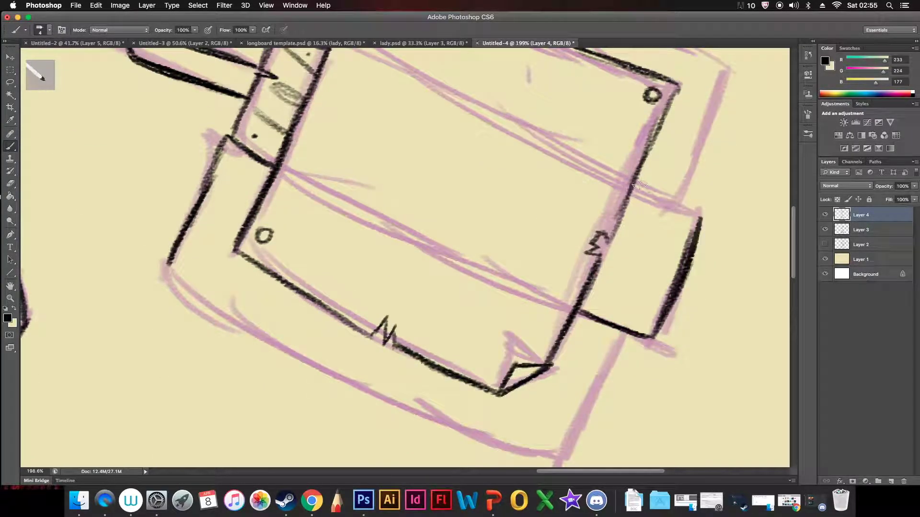
pyautogui.scroll(-2, 586, 295)
pyautogui.moveTo(582, 270); pyautogui.dragTo(585, 290)
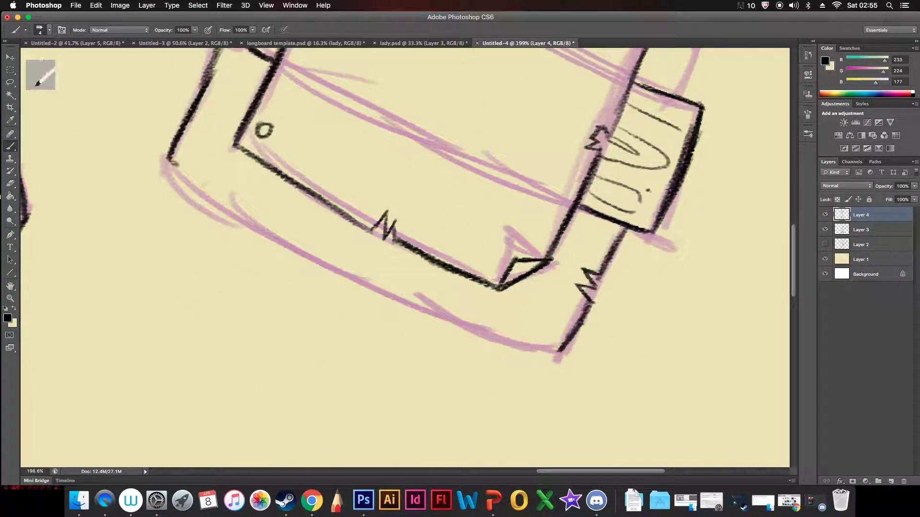
pyautogui.moveTo(171, 160); pyautogui.dragTo(556, 364)
# Draw the wood grain curves and thin grain lines across the board
pyautogui.moveTo(581, 319); pyautogui.dragTo(477, 330)
pyautogui.moveTo(173, 165); pyautogui.dragTo(524, 354)
pyautogui.moveTo(194, 144); pyautogui.dragTo(481, 313)
pyautogui.moveTo(273, 185); pyautogui.dragTo(348, 233)
pyautogui.moveTo(354, 248); pyautogui.dragTo(425, 283)
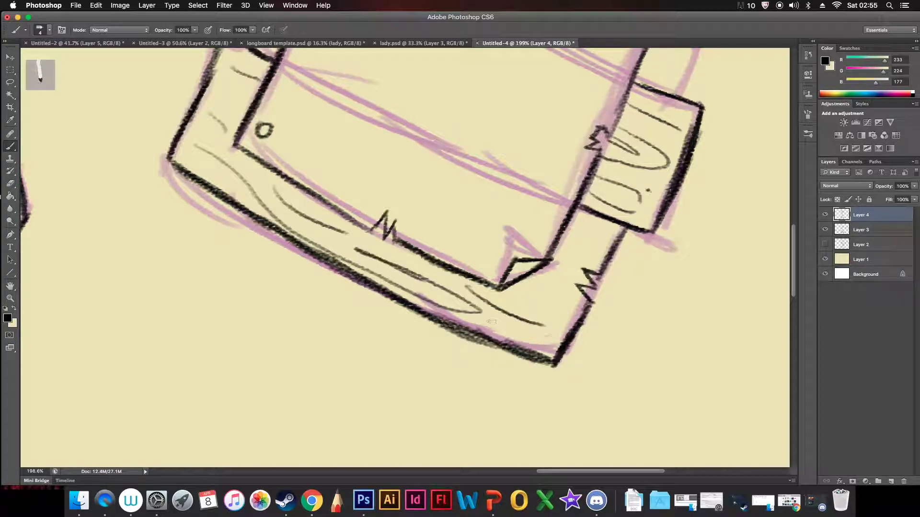
pyautogui.moveTo(646, 72); pyautogui.dragTo(356, 210)
pyautogui.moveTo(728, 247); pyautogui.dragTo(675, 375)
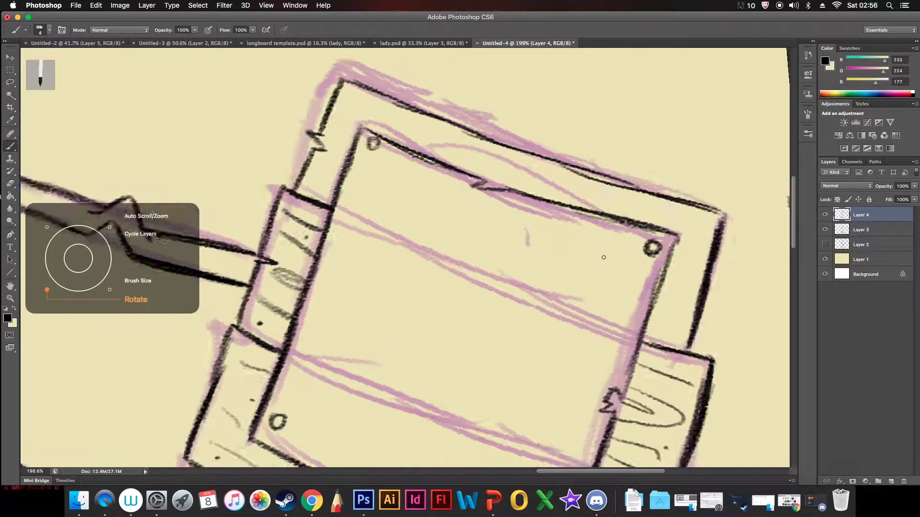
pyautogui.scroll(2, 665, 152)
pyautogui.moveTo(259, 393); pyautogui.dragTo(450, 209)
# Hide the pink Layer 3 sketch and create a new Layer 5 for lettering
pyautogui.click(825, 230)
pyautogui.scroll(-2, 535, 192)
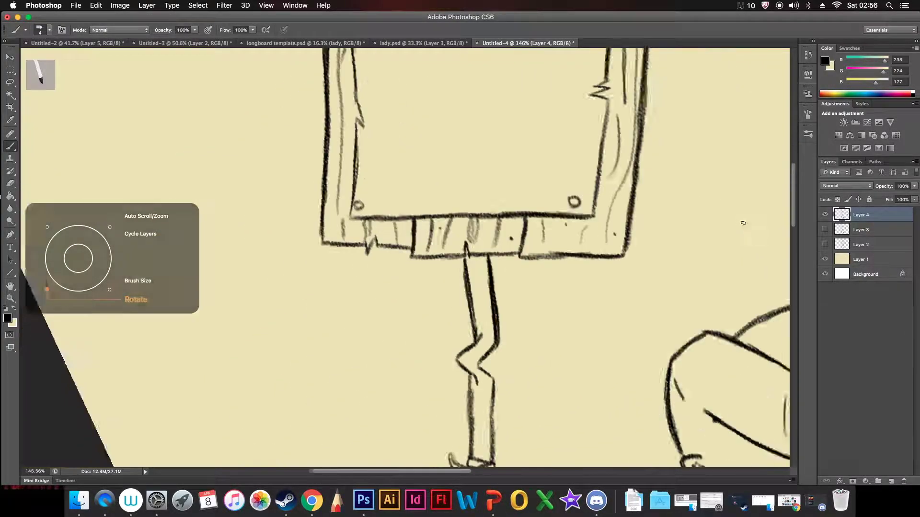
pyautogui.scroll(1, 536, 192)
pyautogui.hotkey('ctrl', 'alt', 'shift', 'n')
# Hand-letter 'Corporal Fire!' on the sign, with a small x and a grumpy face below
pyautogui.moveTo(376, 146); pyautogui.dragTo(395, 211)
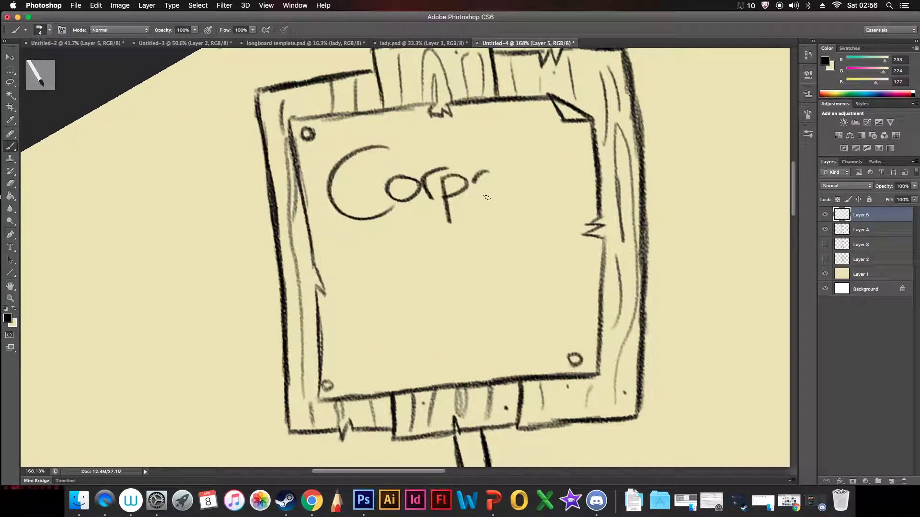
pyautogui.moveTo(563, 117); pyautogui.dragTo(565, 194)
pyautogui.moveTo(393, 230); pyautogui.dragTo(336, 271)
pyautogui.moveTo(445, 282); pyautogui.dragTo(500, 290)
pyautogui.moveTo(529, 220); pyautogui.dragTo(533, 273)
pyautogui.moveTo(521, 319); pyautogui.dragTo(496, 341)
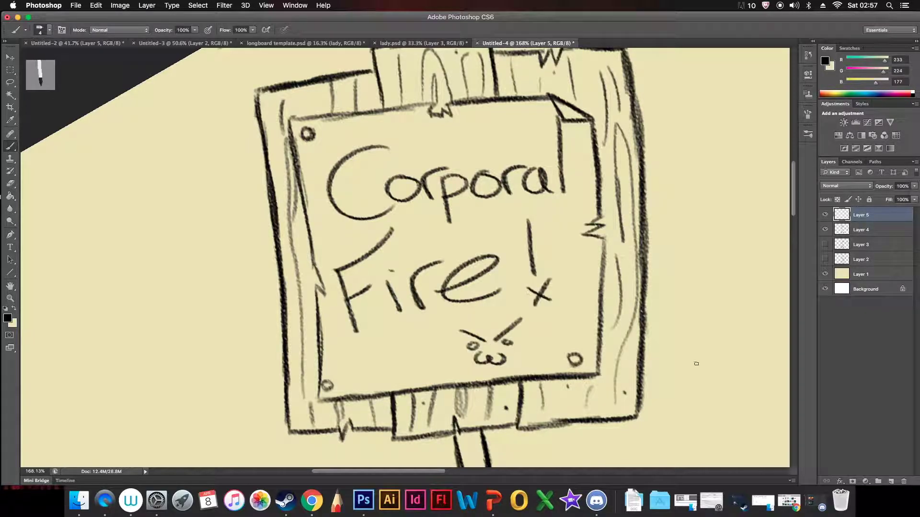
pyautogui.scroll(-3, 696, 363)
pyautogui.scroll(-2, 696, 363)
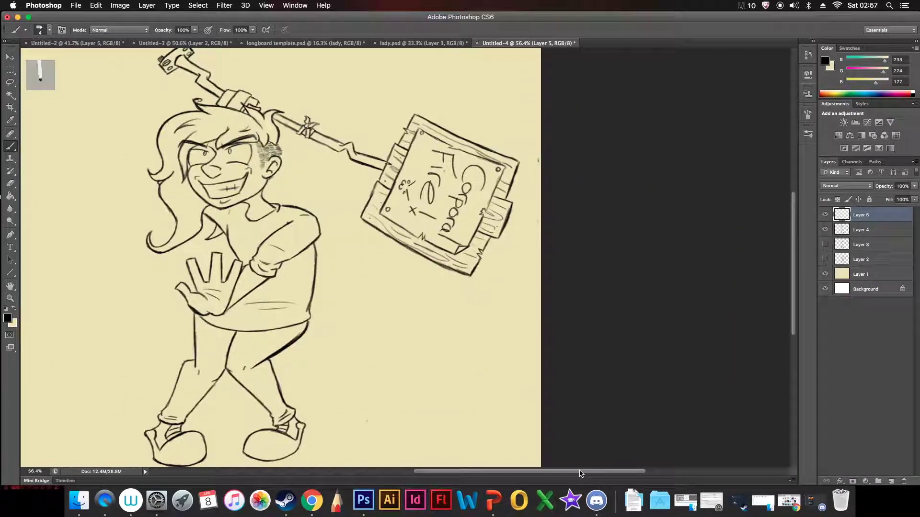